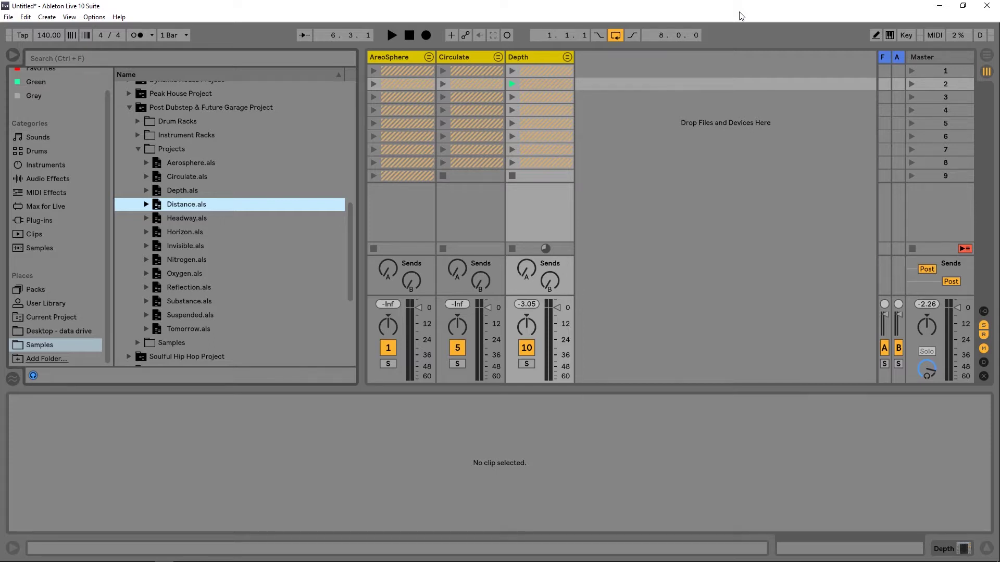
- Import Distance.als from the Projects folder of Post Dubstep & Future Garage Project as new tracks after Depth
scroll(260, 259, "up", 1)
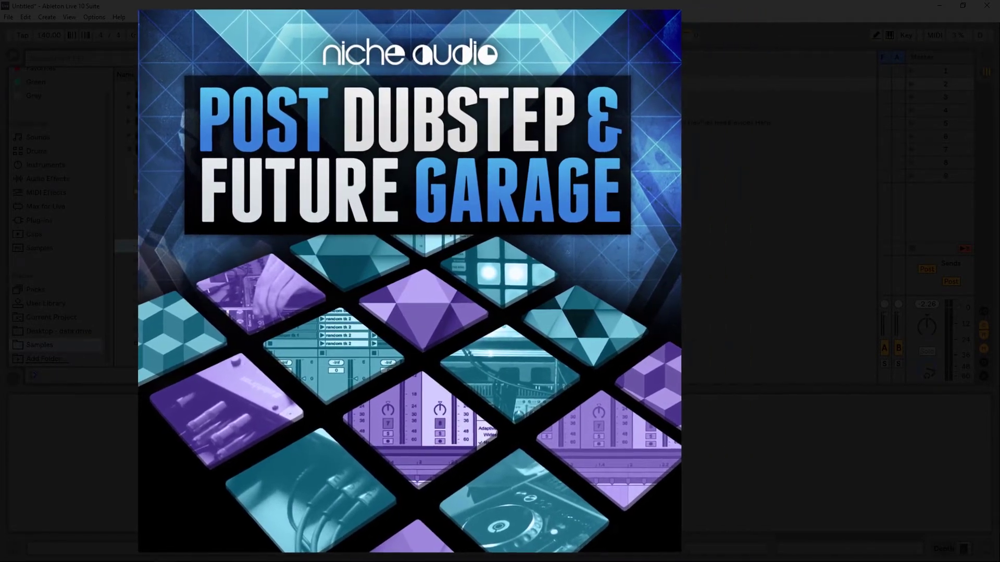
left_click(137, 190)
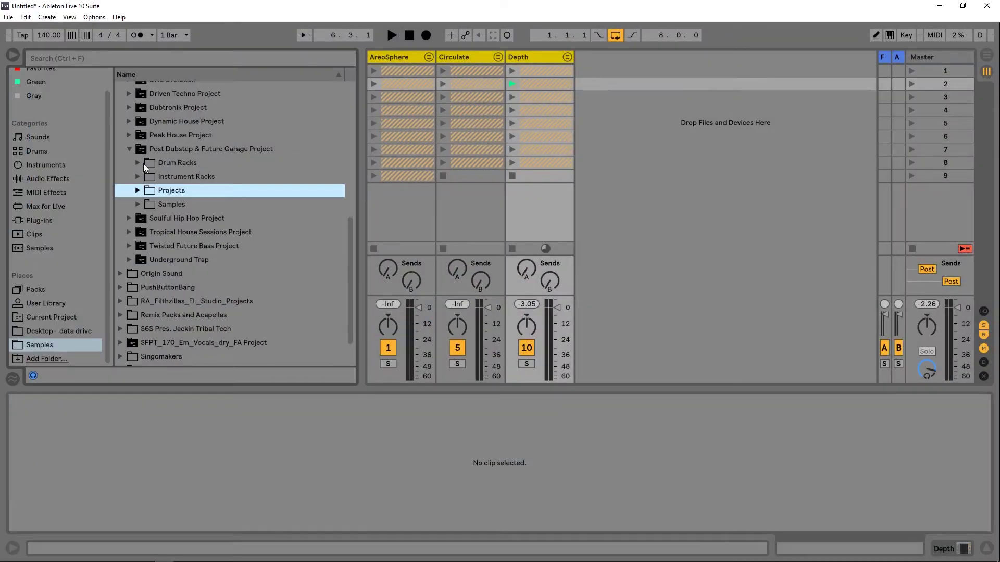
left_click(137, 190)
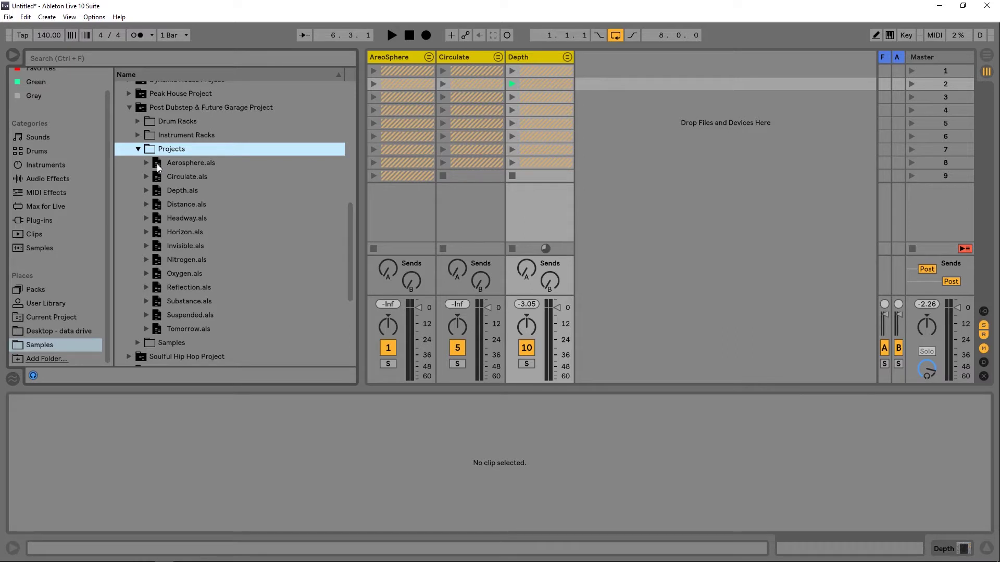
left_click(160, 205)
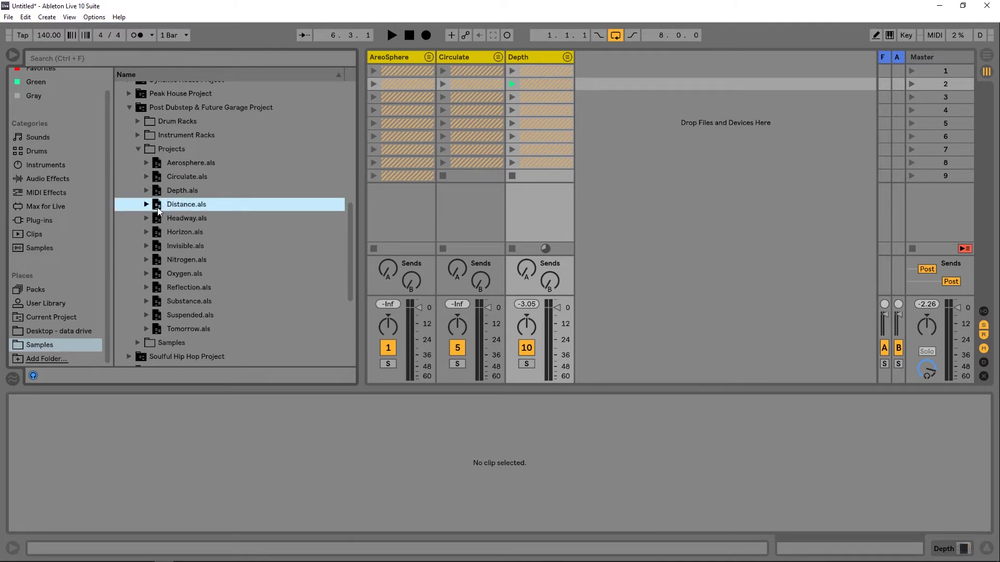
left_click_drag(158, 206, 614, 127)
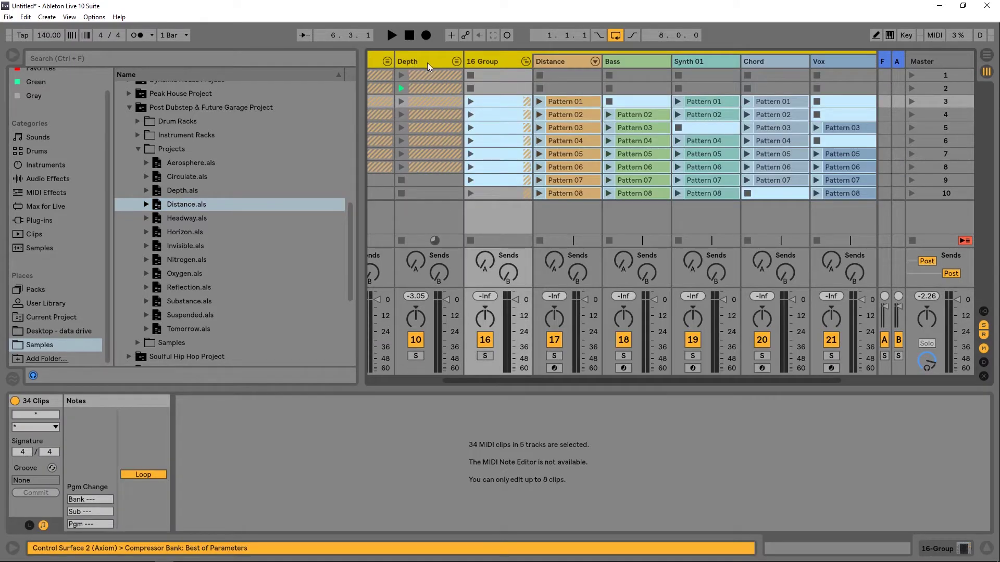
- Rename the newly imported group track to Distance and fold it
left_click(471, 63)
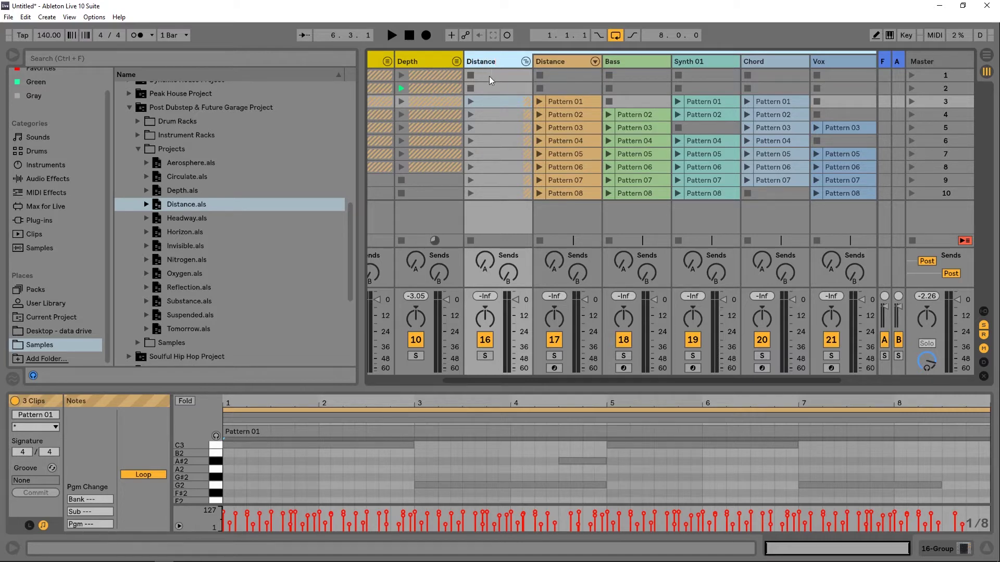
left_click(488, 74)
left_click(525, 62)
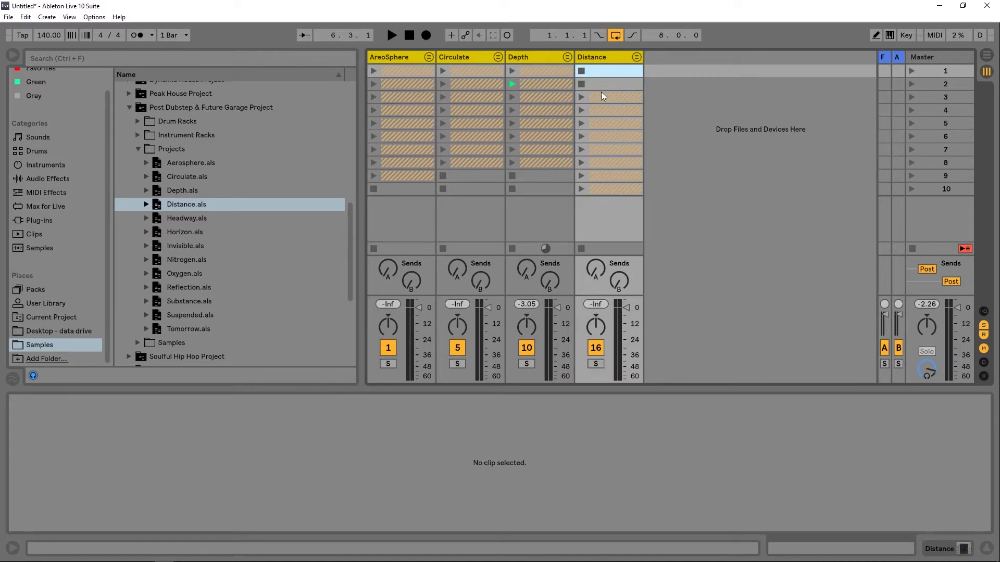
- Shift all clips in the Distance group up so Pattern 01 sits in scene 1, fold the group and stop all clips
left_click(636, 58)
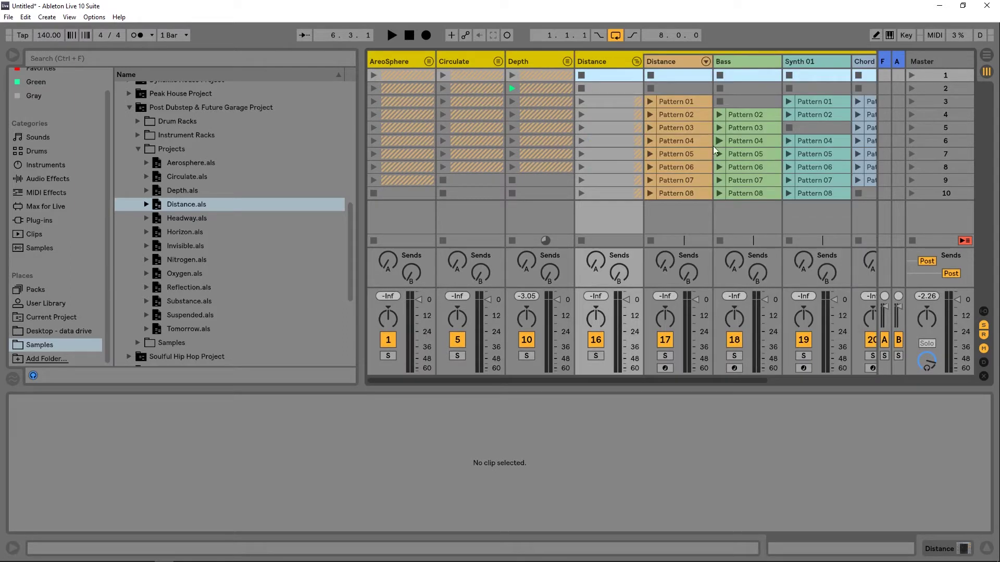
left_click_drag(520, 382, 619, 373)
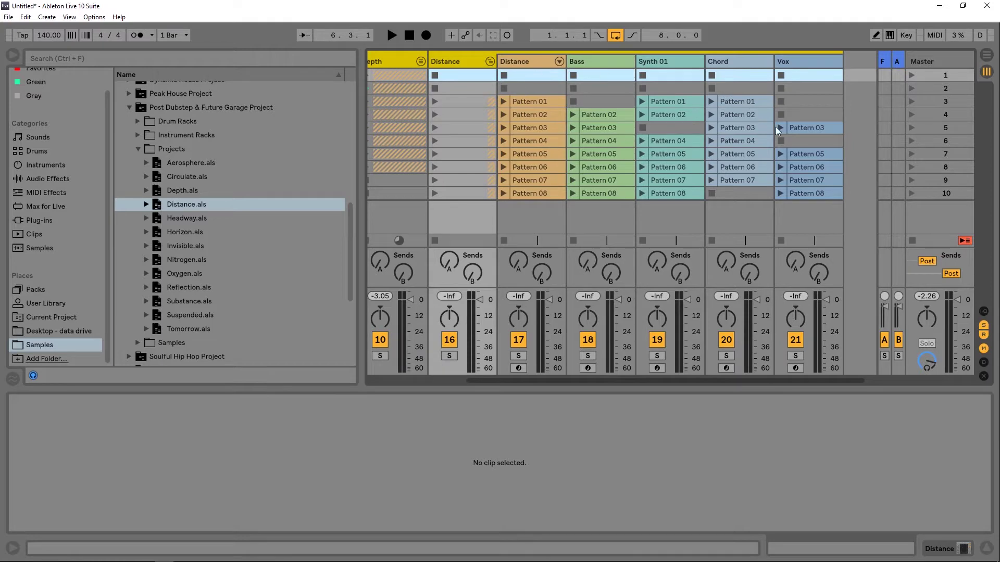
left_click(803, 189)
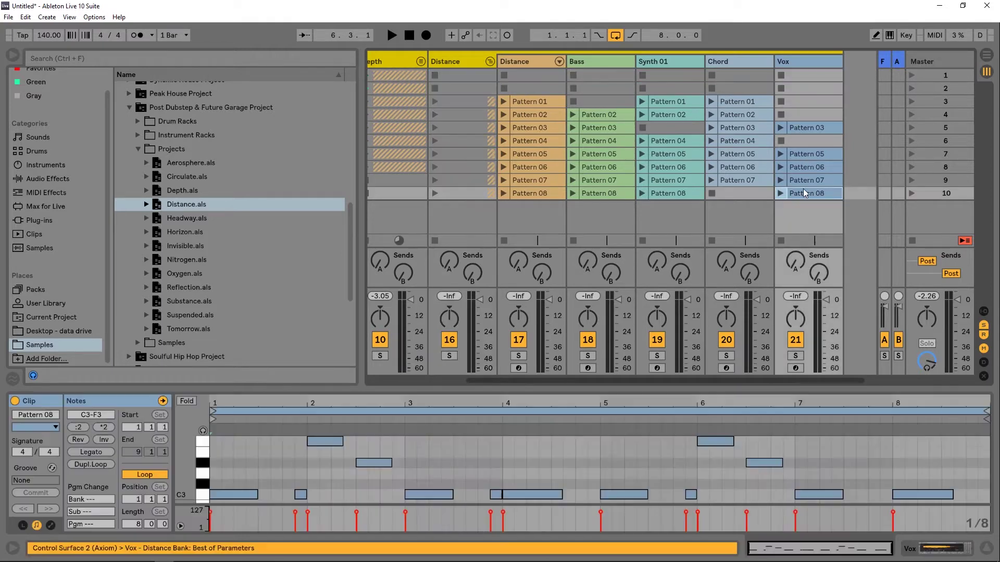
left_click(537, 102, "shift")
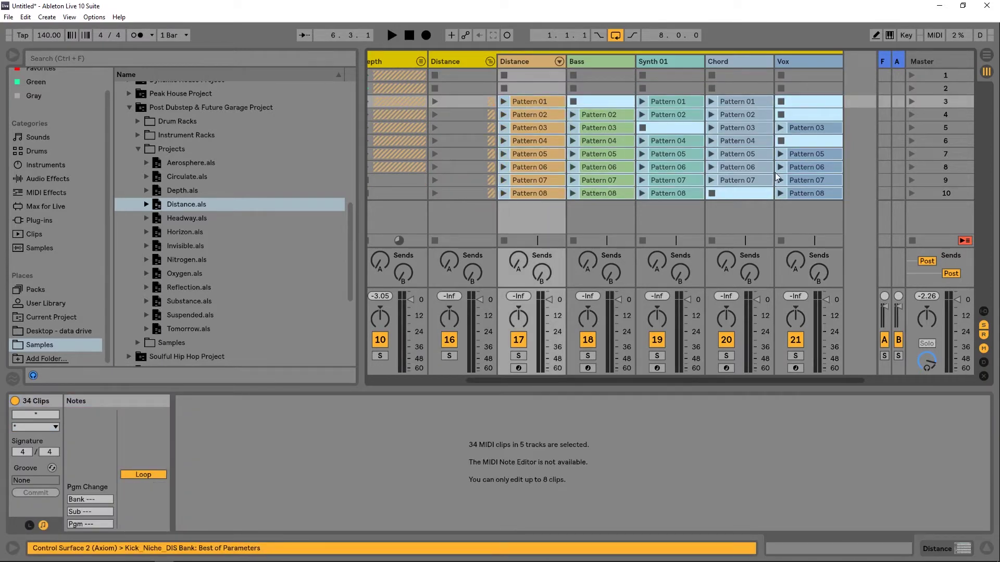
left_click_drag(530, 102, 530, 76)
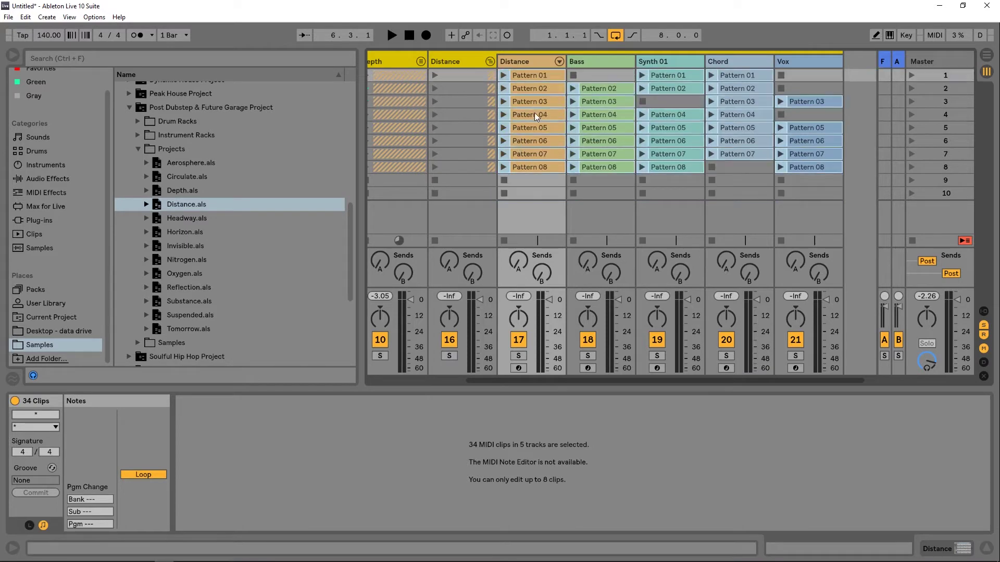
left_click(492, 63)
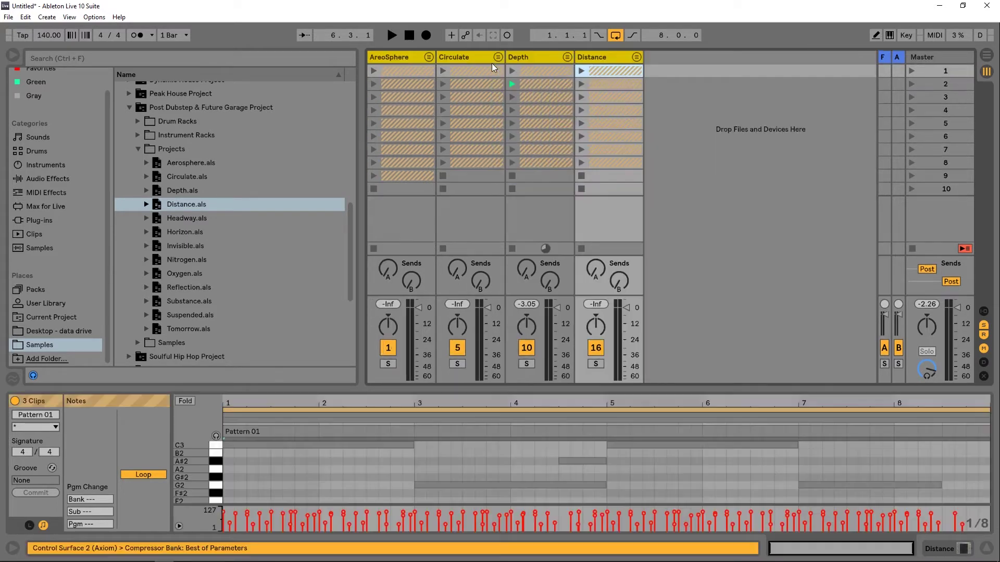
left_click(666, 95)
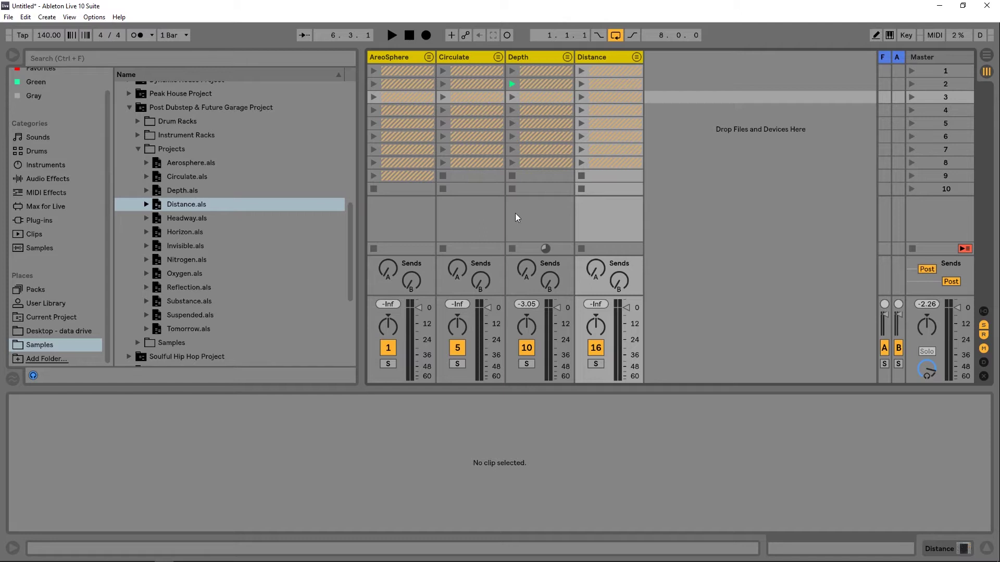
left_click(912, 248)
- Try moving the Distance group between AreoSphere and Circulate, undo the move, and check the global launch quantization options
left_click_drag(598, 58, 438, 53)
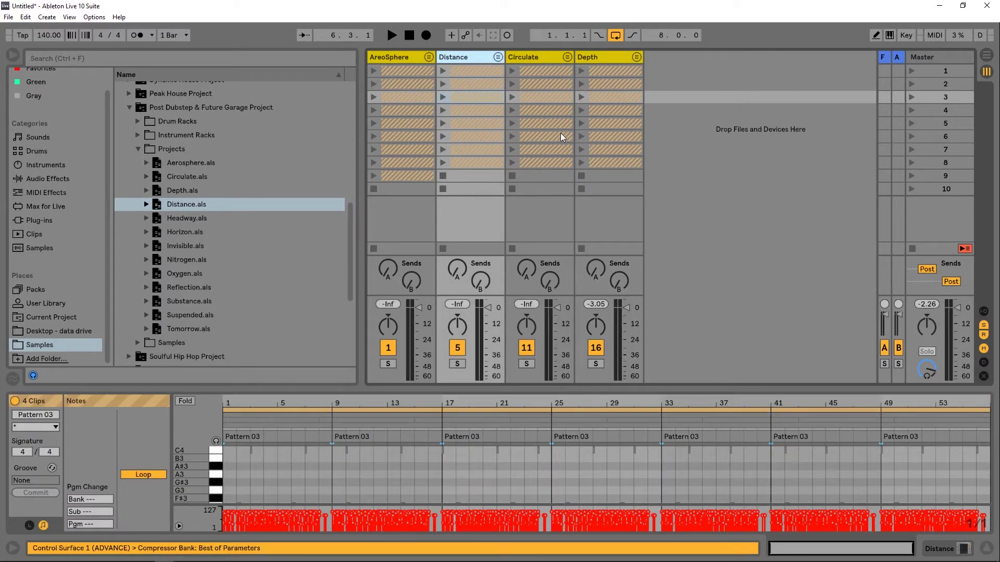
key("ctrl+z")
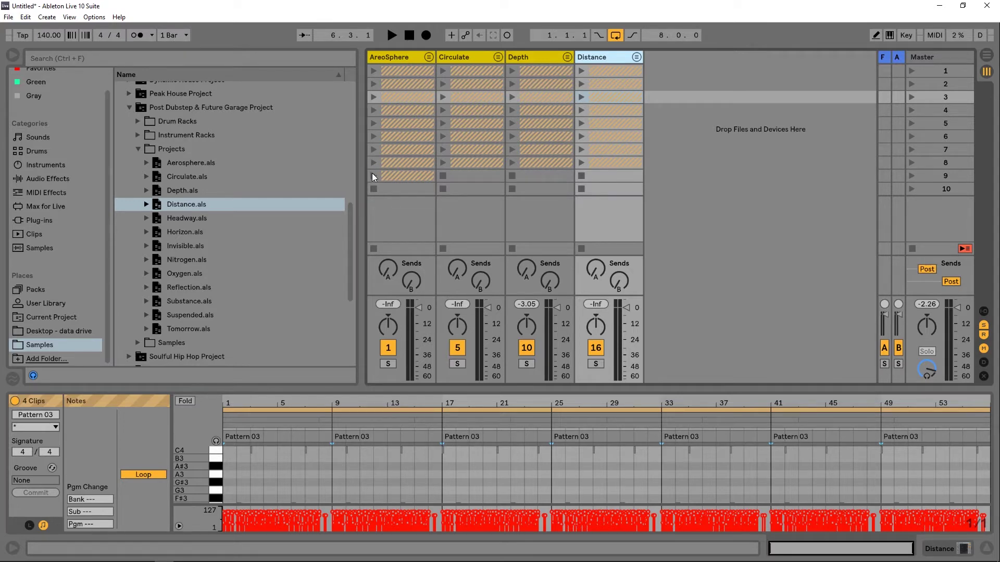
left_click(173, 38)
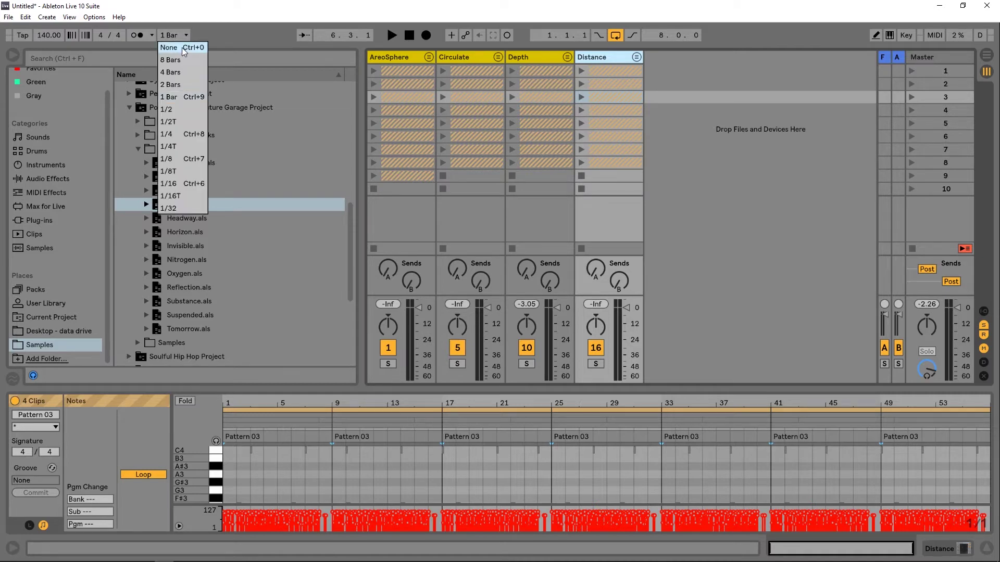
left_click(177, 35)
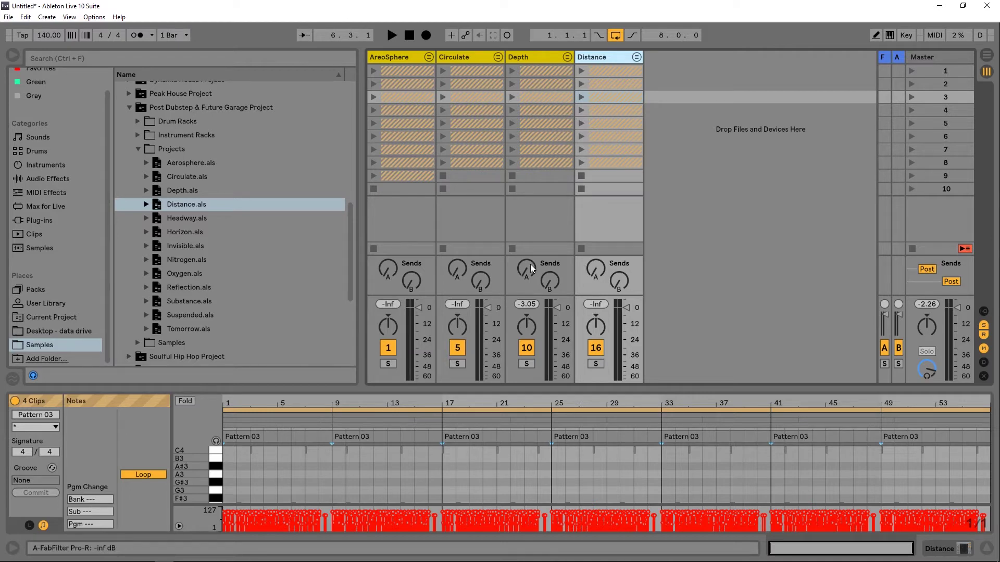
- Launch the AreoSphere group's clips in scene 1 and unfold the group to show its tracks
left_click(395, 68)
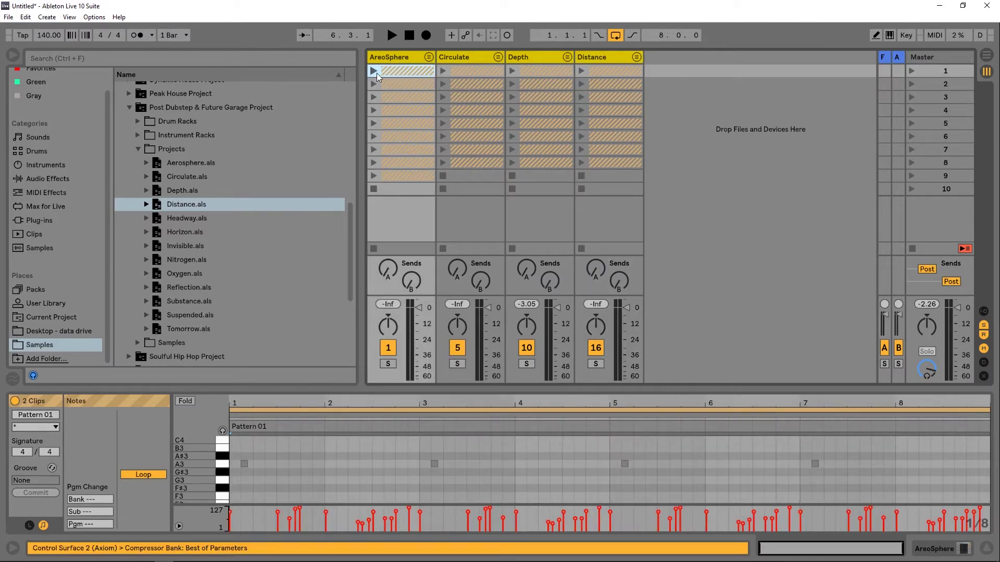
left_click(373, 71)
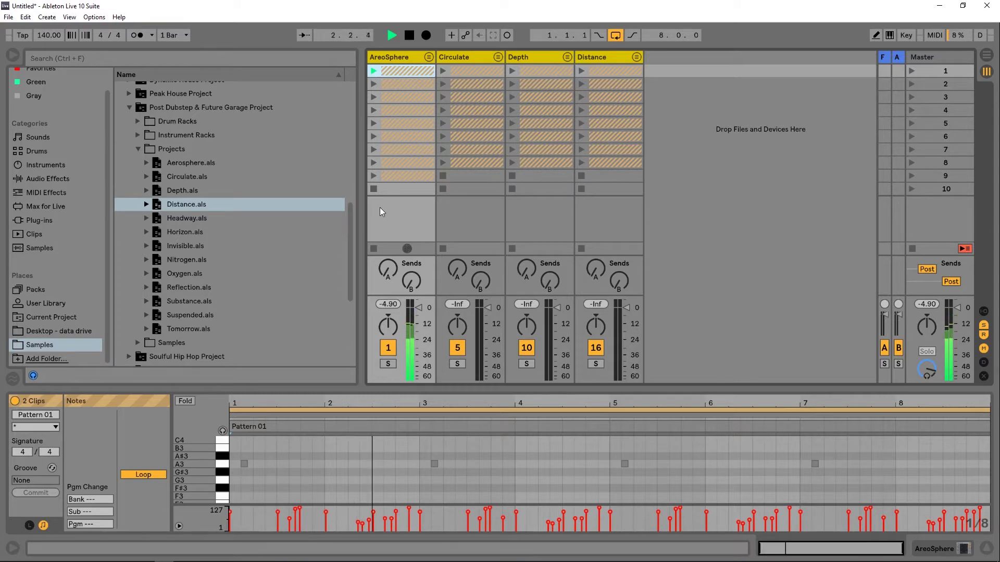
left_click(430, 57)
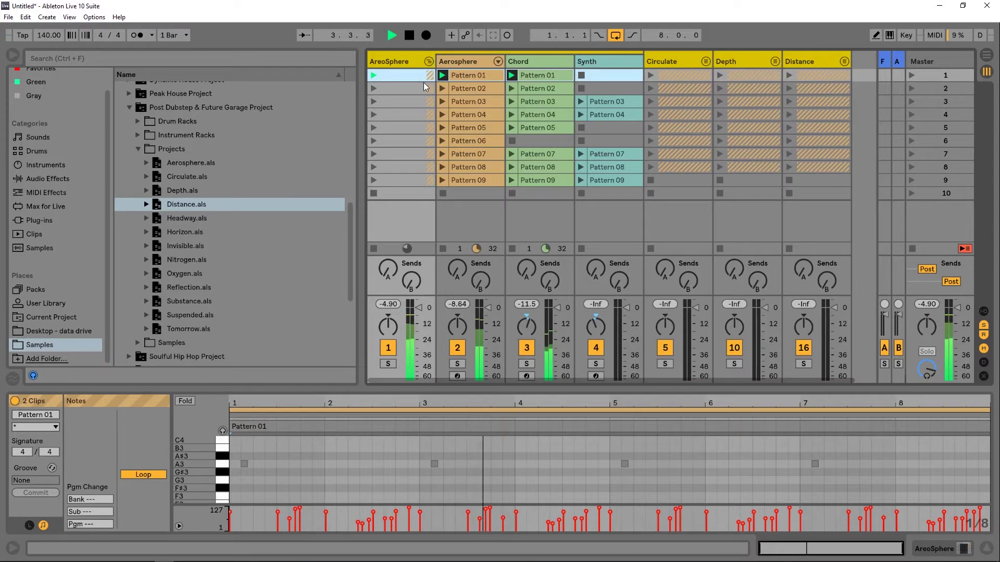
- Audition the AreoSphere group's patterns in turn from scene 2 to scene 7, then stop playback
left_click(374, 88)
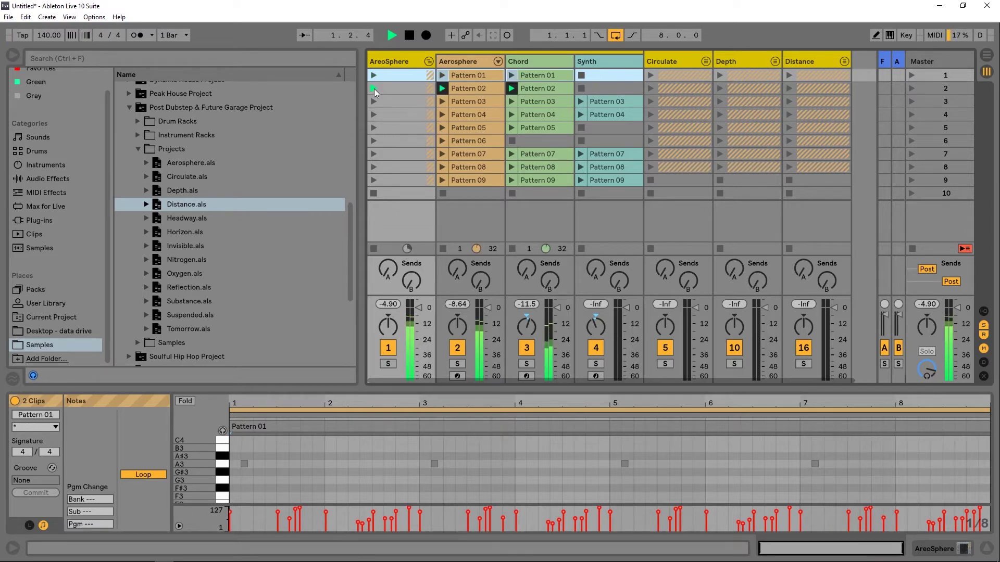
left_click(374, 102)
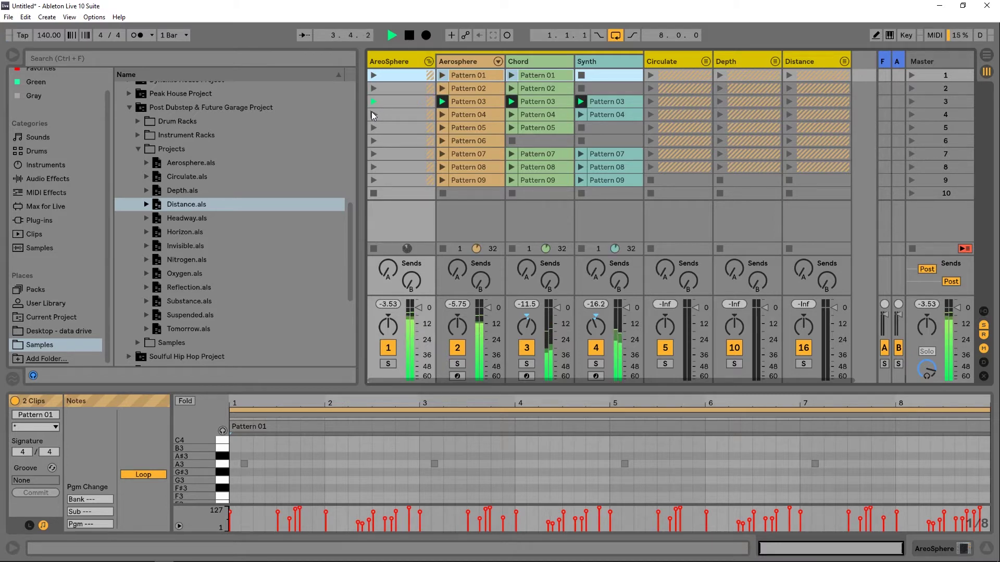
left_click(371, 111)
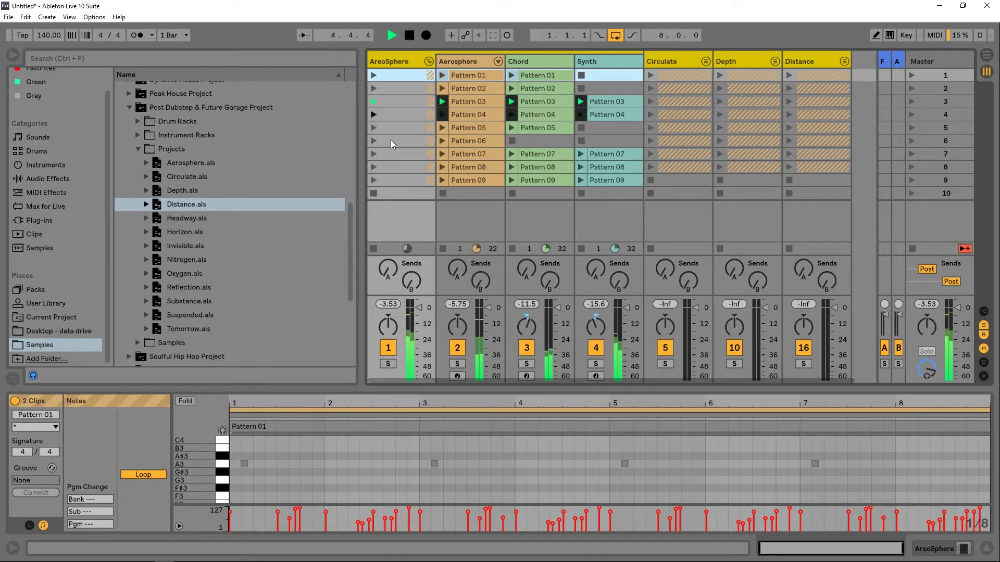
left_click(372, 128)
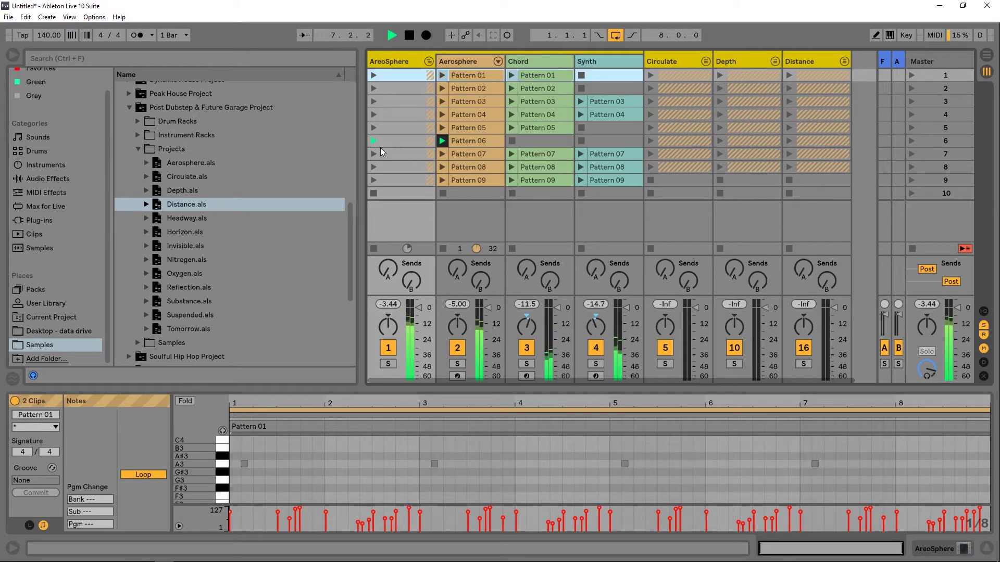
left_click(373, 152)
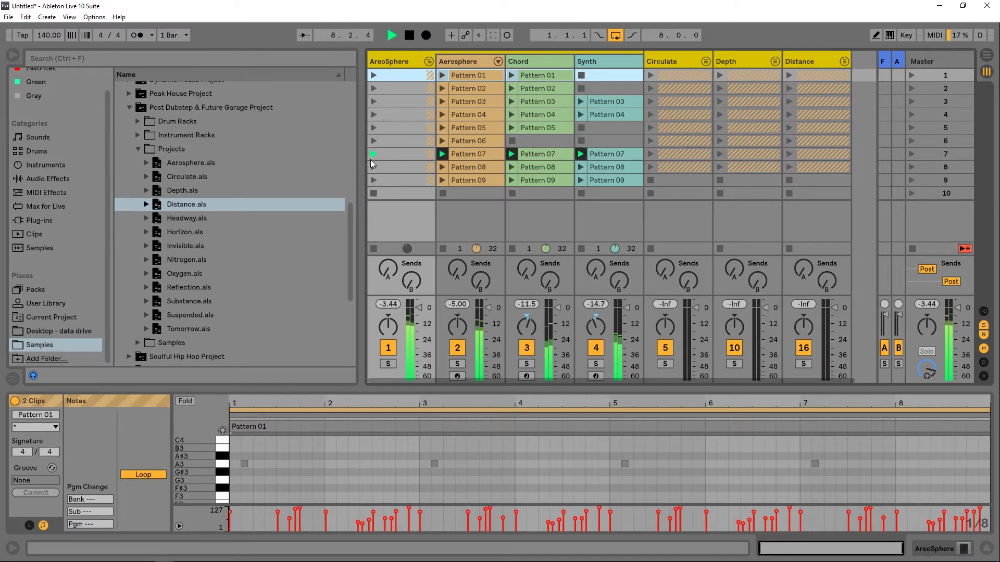
key("space")
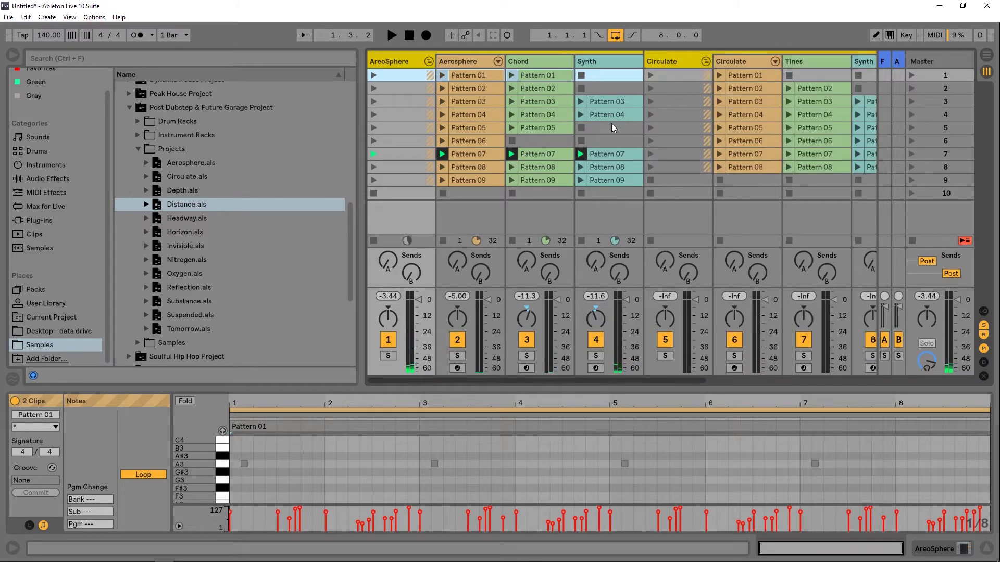
- Narrow the browser to widen the session view, and play AreoSphere's Pattern 09 clips together with Circulate's Pattern 01 clips
left_click(405, 180)
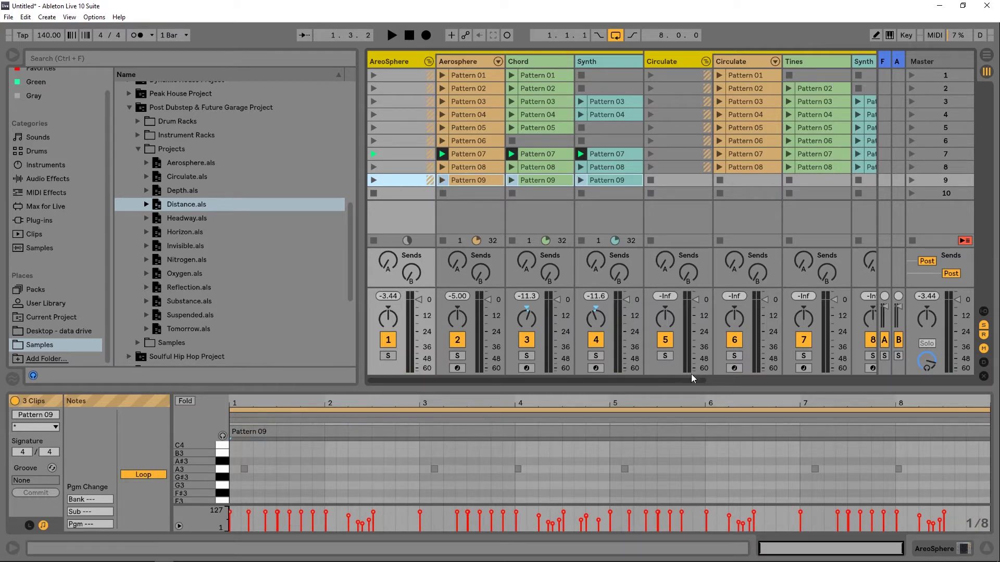
left_click_drag(361, 176, 248, 176)
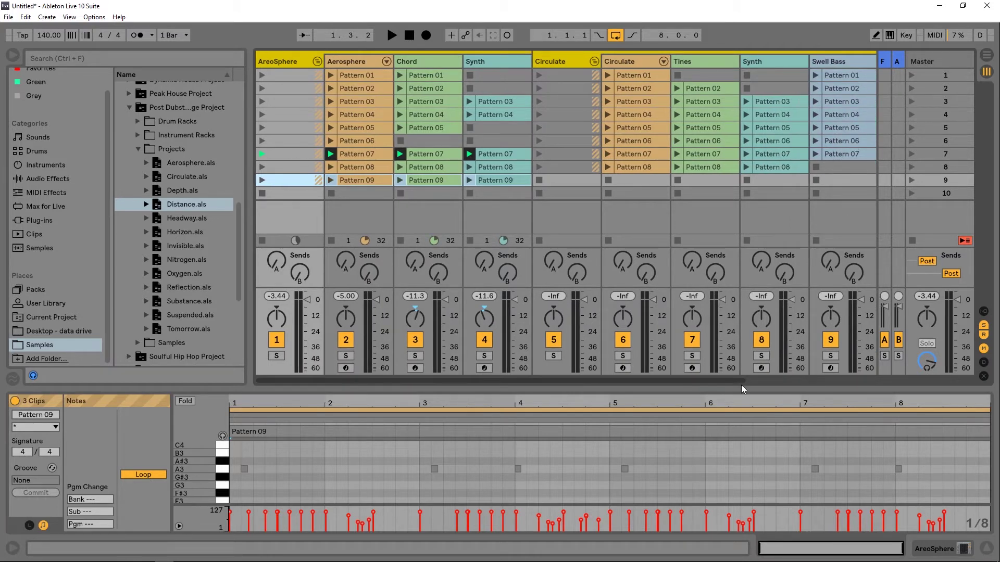
left_click_drag(743, 389, 703, 383)
left_click(262, 180)
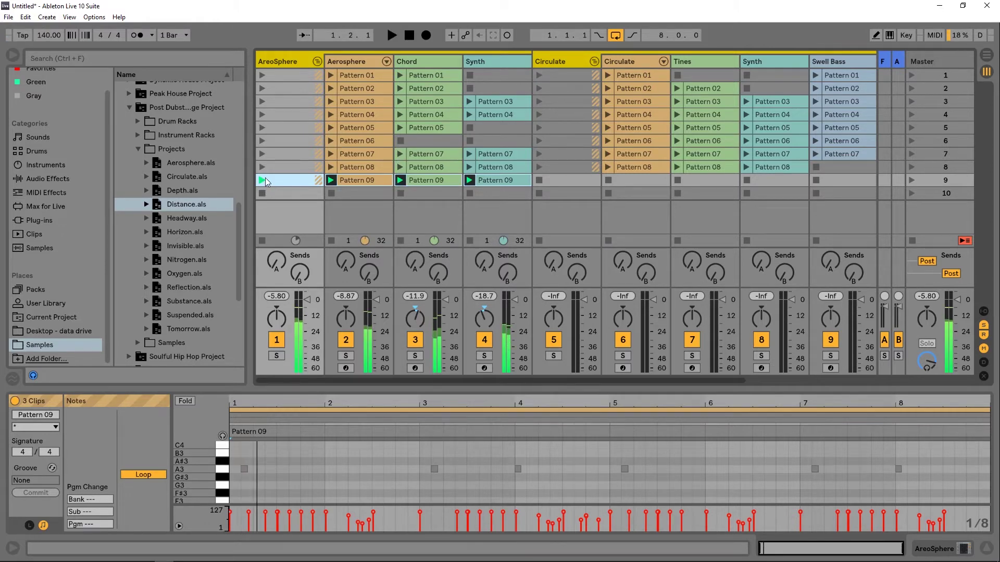
left_click(539, 75)
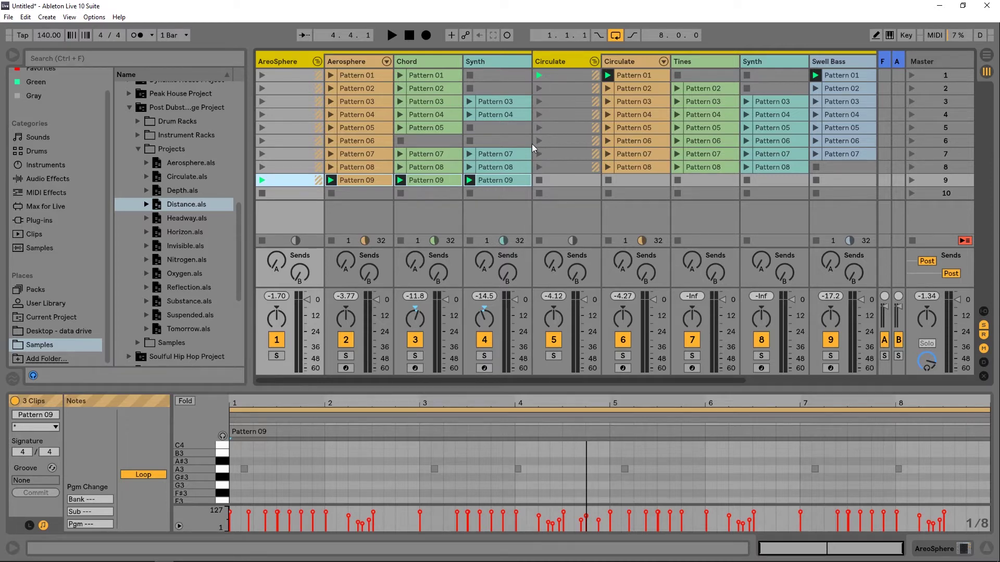
- Move the Aerosphere drum track's Pattern 09 clip down to the scene 10 slot
left_click(425, 190)
left_click(422, 183)
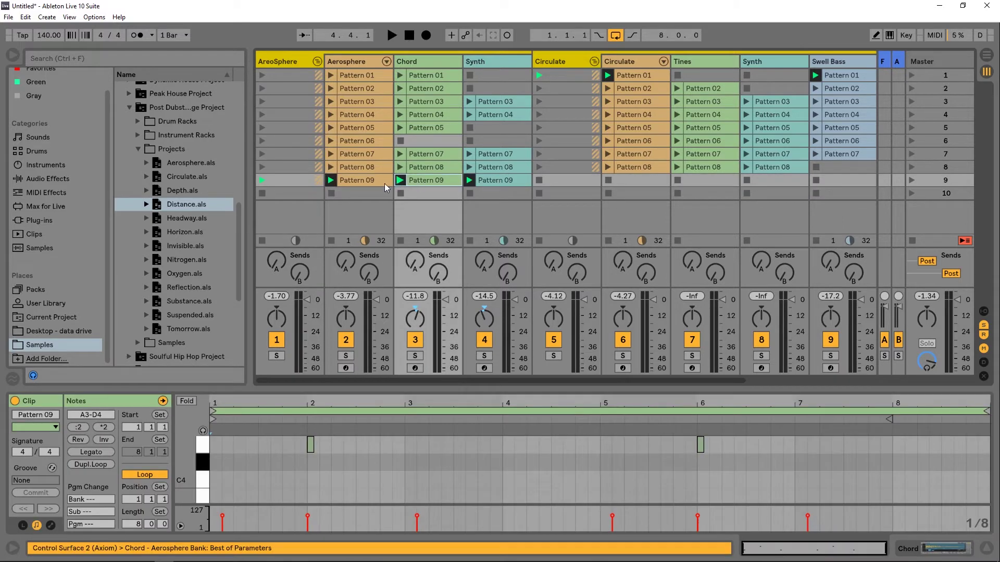
left_click(379, 180)
left_click_drag(363, 193, 360, 194)
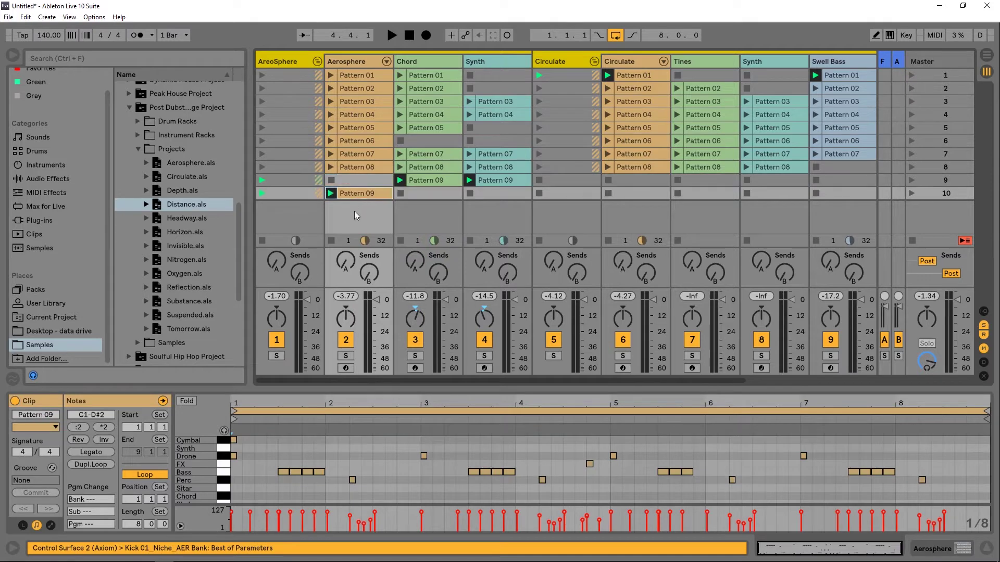
- Enlarge the clip editor and delete all Kick 01 and Rimshot 01 notes from the Aerosphere Pattern 09 clip
scroll(292, 488, "down", 3)
left_click_drag(309, 390, 308, 327)
left_click_drag(234, 489, 229, 498)
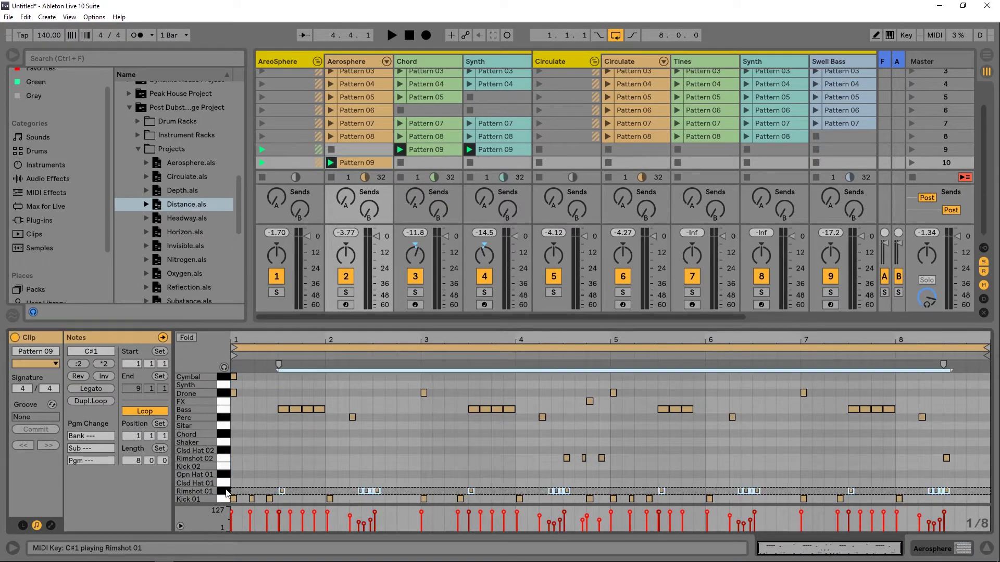
key("Delete")
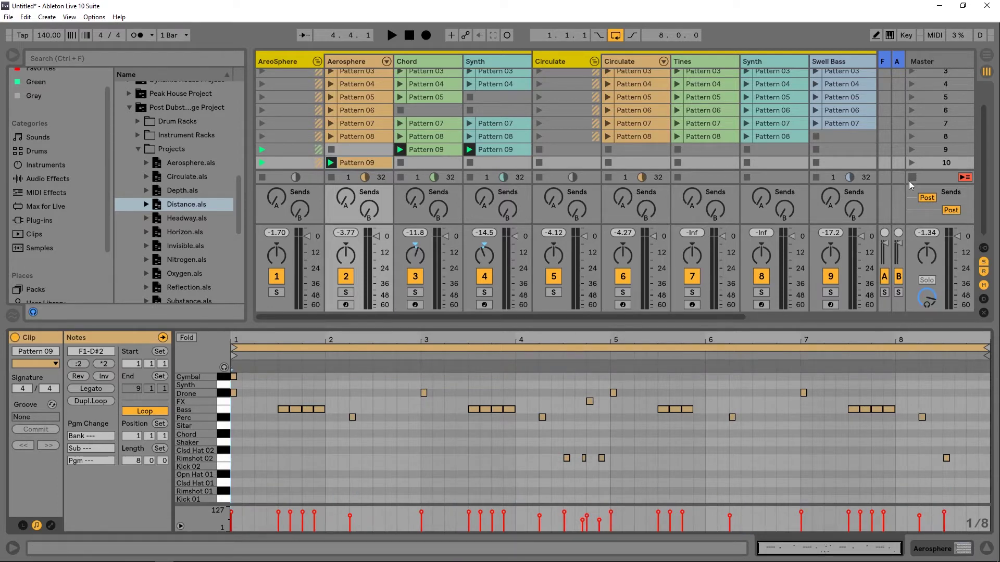
- Audition the edited Aerosphere Pattern 09 clip on its own, stop playback and hide the sends section
key("space")
left_click(330, 163)
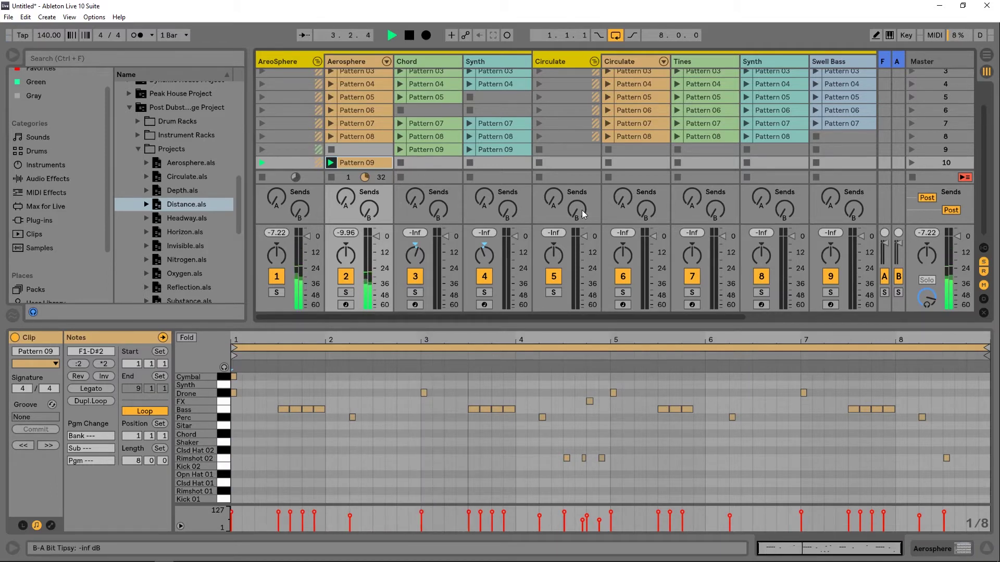
left_click(983, 262)
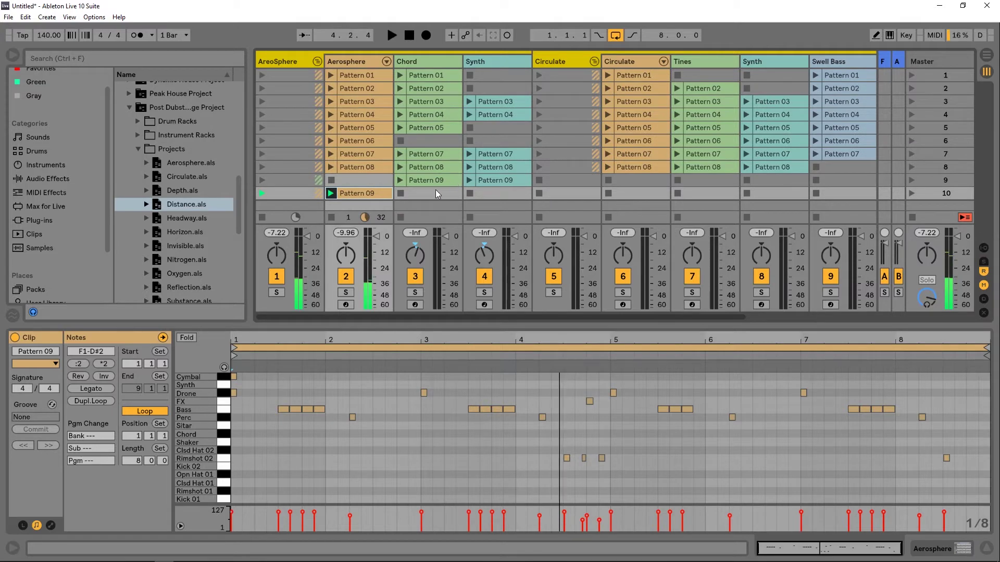
- Copy the Chord track's Pattern 09 clip to scene 10 and the Aerosphere drum track's Pattern 08 clip to scene 9
left_click_drag(427, 180, 432, 193)
left_click(371, 194)
left_click(361, 167)
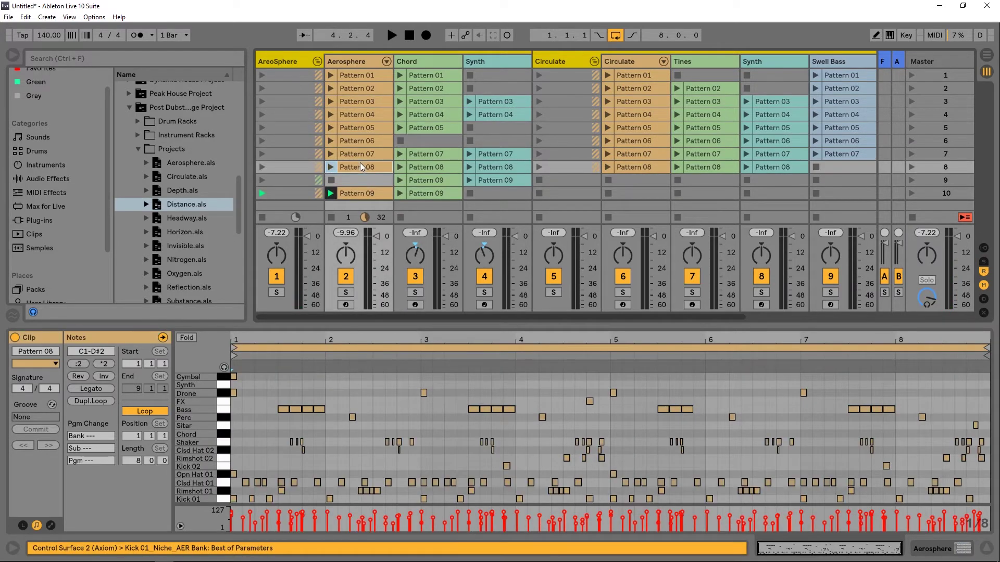
left_click_drag(358, 177, 360, 179)
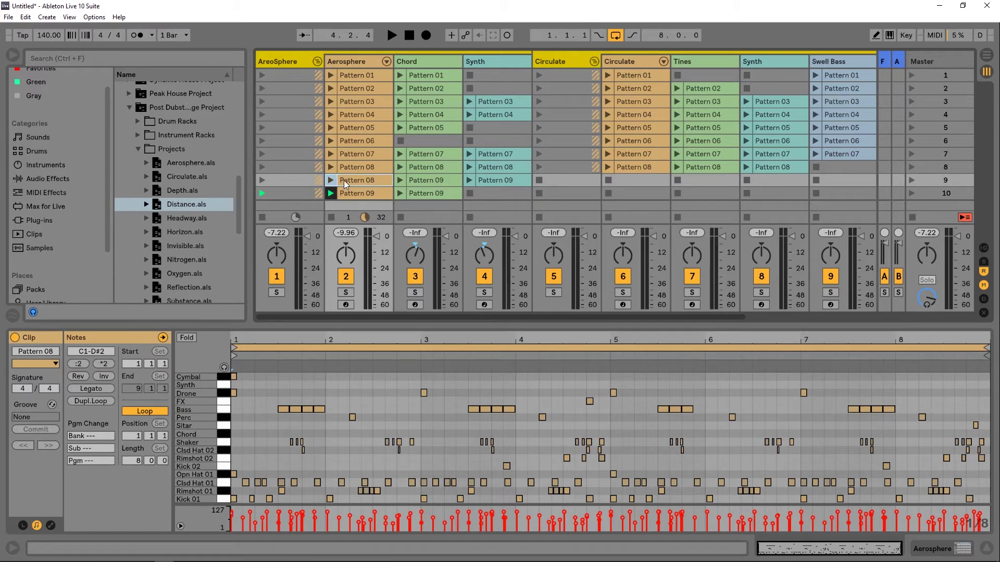
left_click(361, 183, "ctrl")
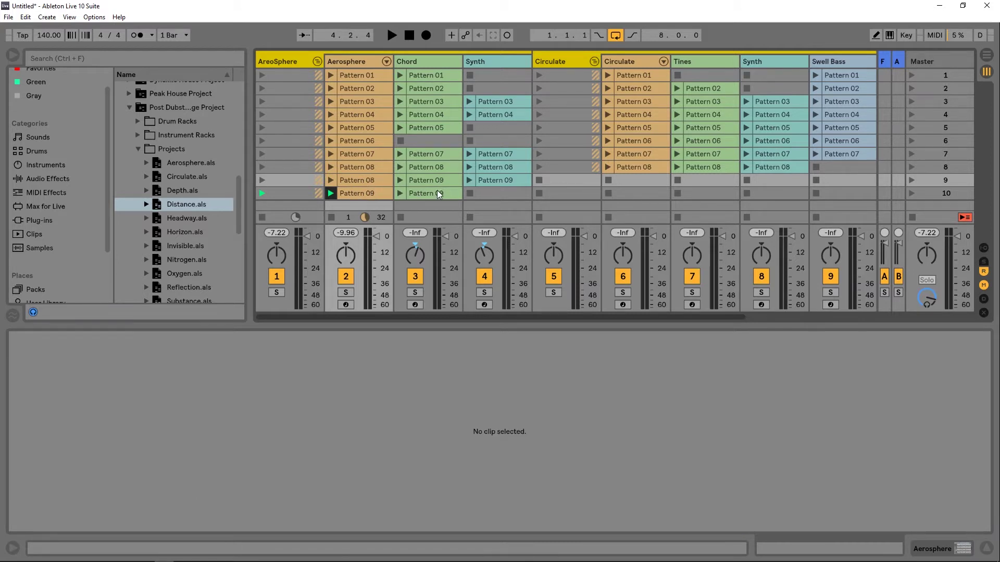
- Audition scene 10 by itself, then together with the Circulate group's Pattern 01 clips, stopping playback each time
left_click(910, 194)
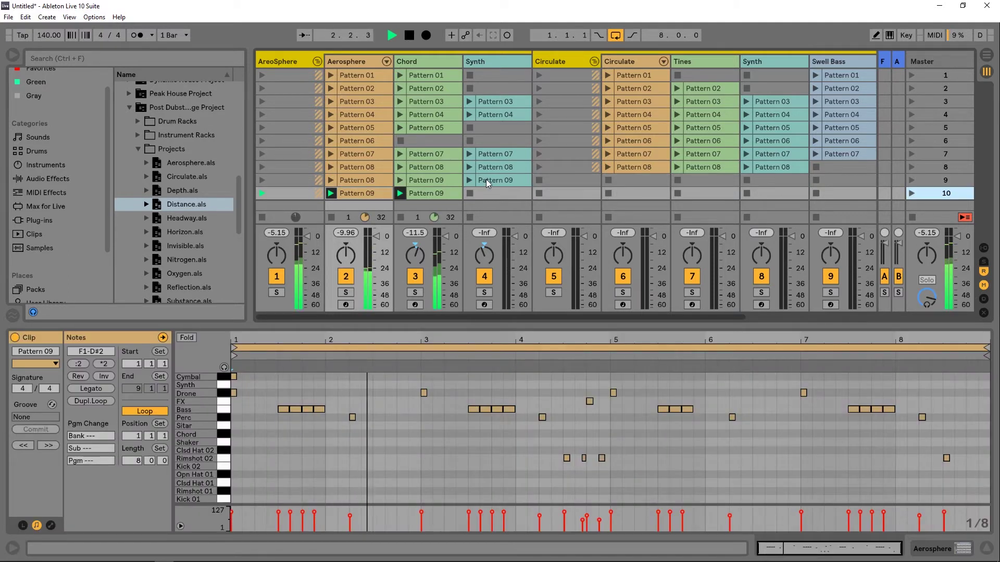
key("space")
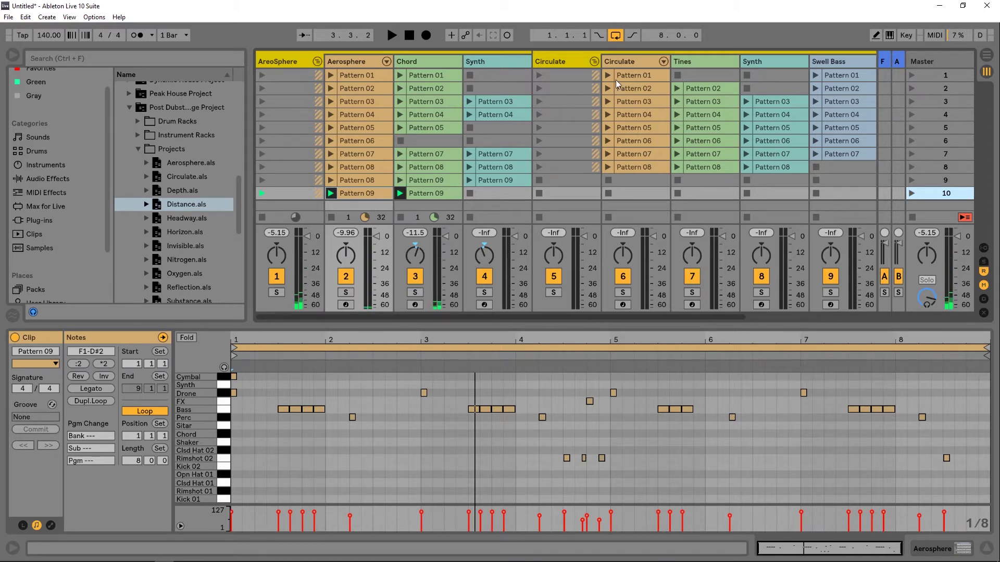
left_click(538, 76)
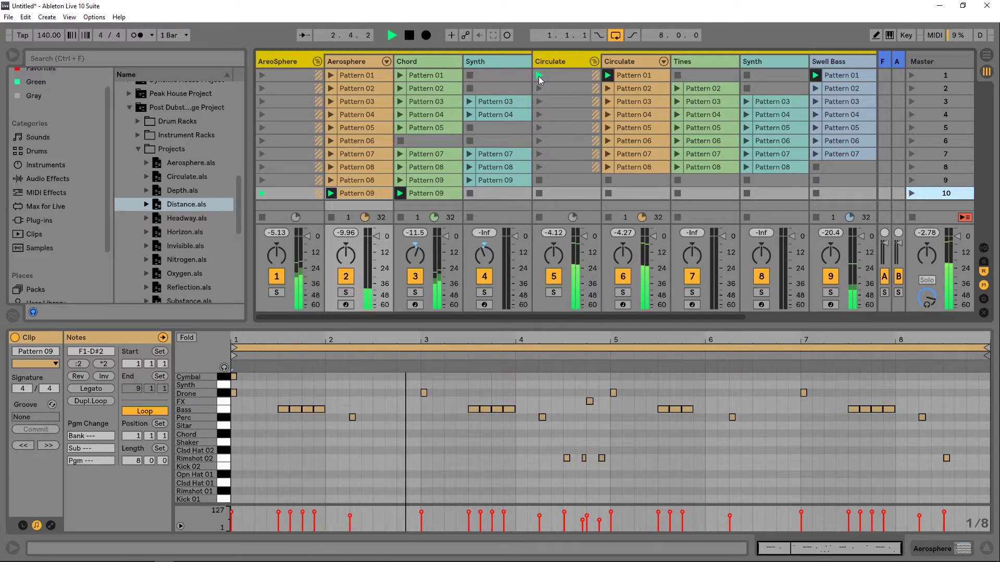
key("space")
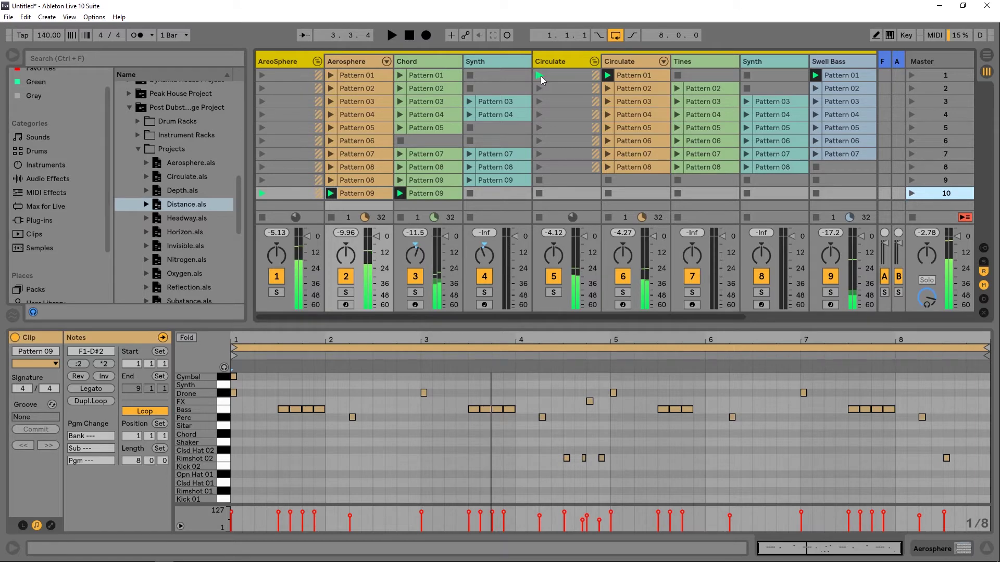
- Stop the Swell Bass clip and audition Circulate's drum Pattern 01 with the AreoSphere scene 10 clips
left_click(844, 167)
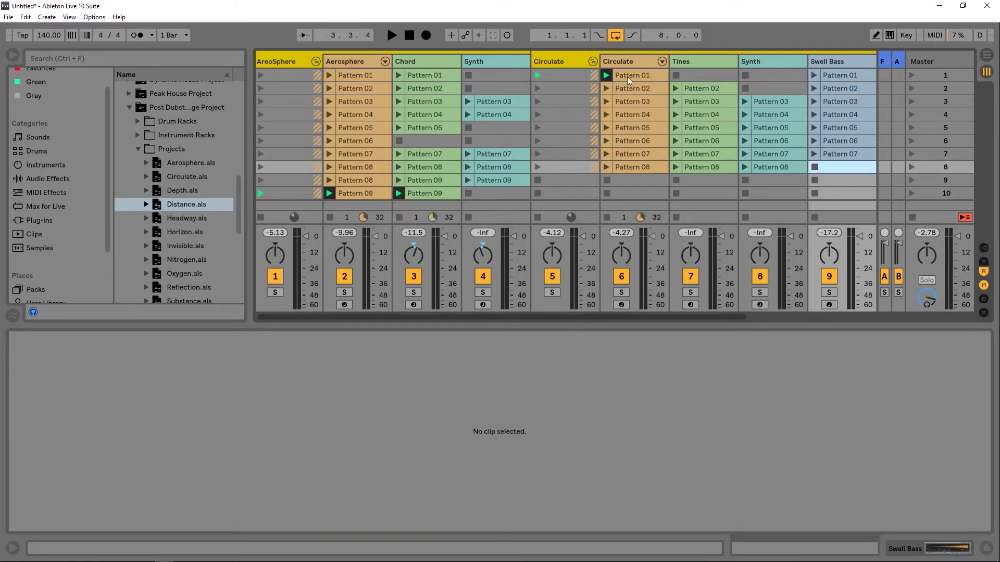
left_click(606, 75)
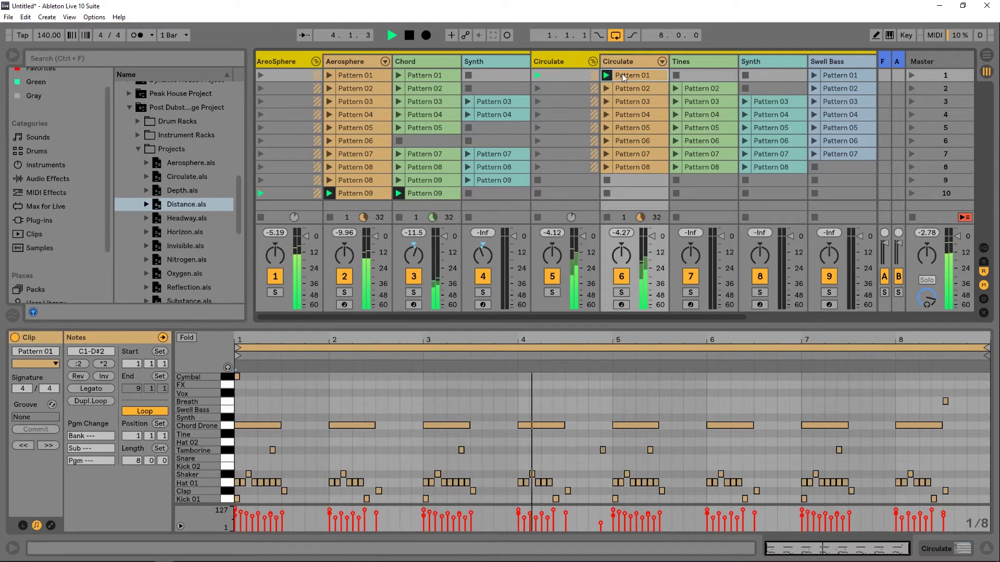
key("space")
- Move all of the Circulate group's clips down one scene and copy its drum Pattern 01 clip back into scene 1
left_click(845, 168)
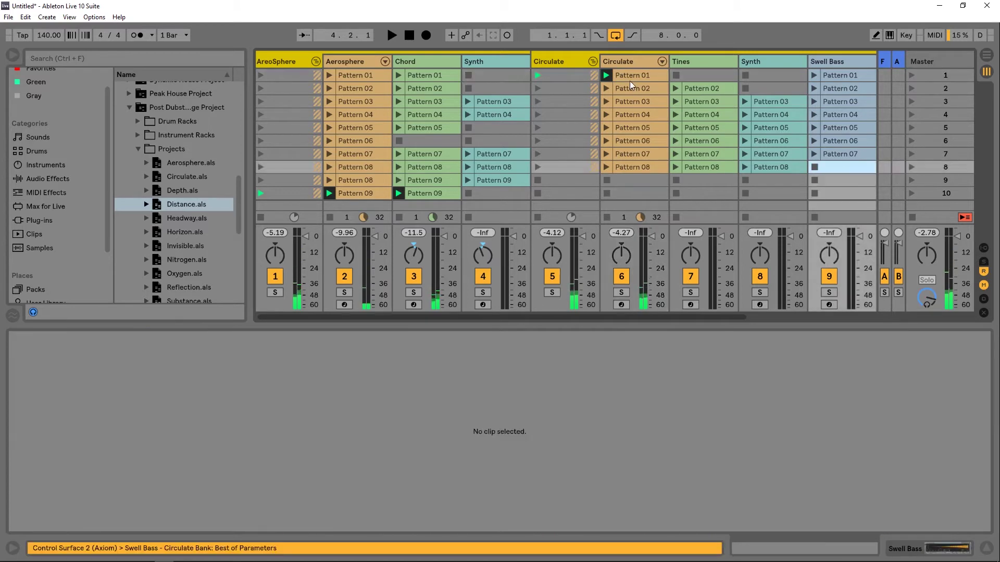
left_click(629, 78, "shift")
mouse_move(639, 76)
left_mouse_down()
mouse_move(635, 113)
mouse_move(633, 92)
left_mouse_up()
left_click(633, 92)
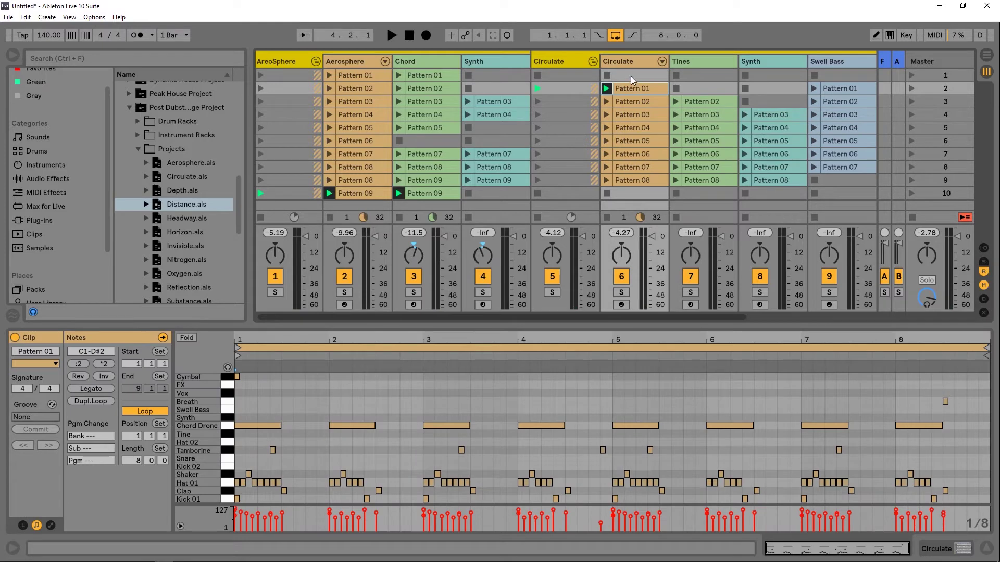
left_click_drag(630, 89, 634, 76)
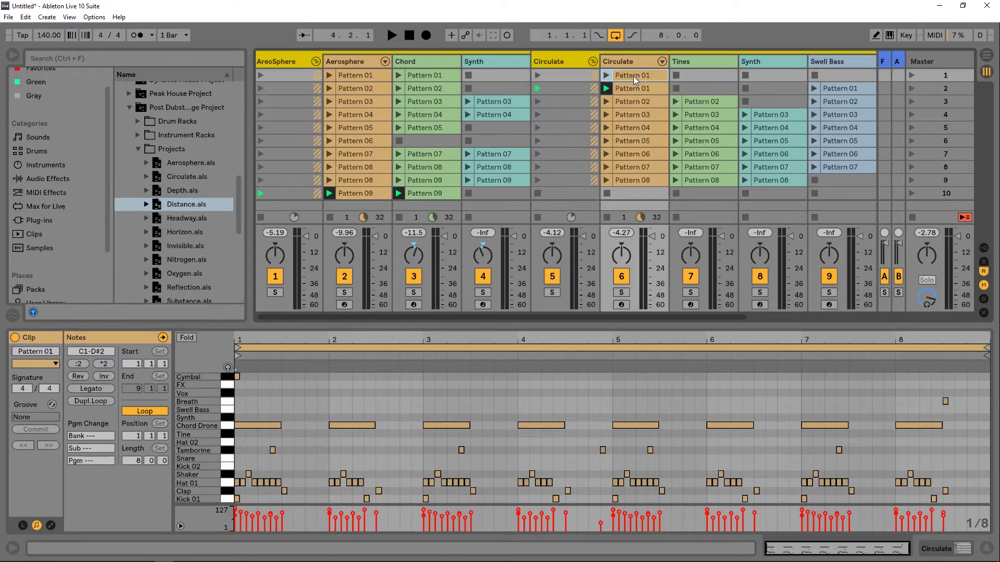
- Delete all Chord Drone notes from the scene 1 copy of Circulate's Pattern 01 and audition the edited clip
left_click(225, 430)
key("Delete")
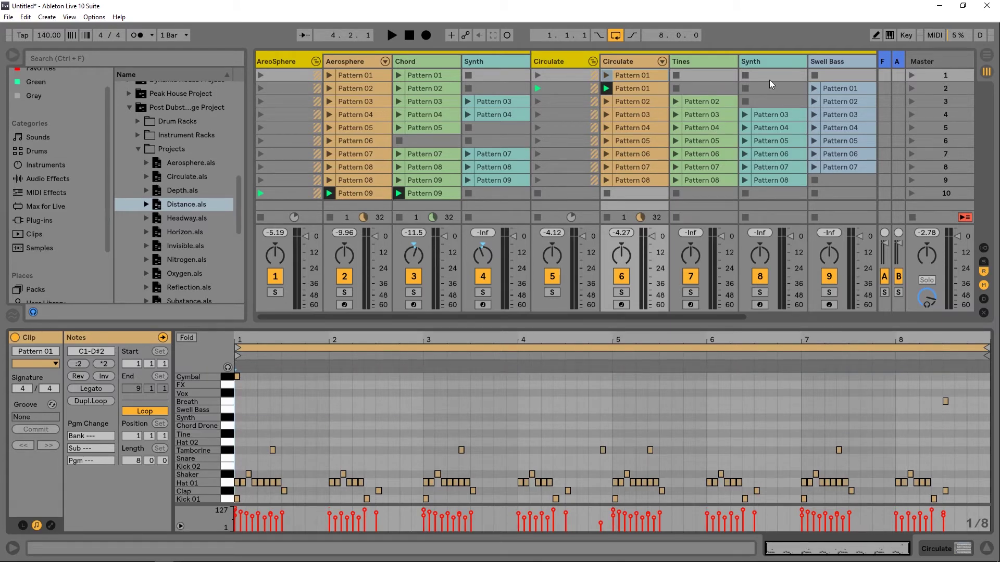
left_click(649, 78)
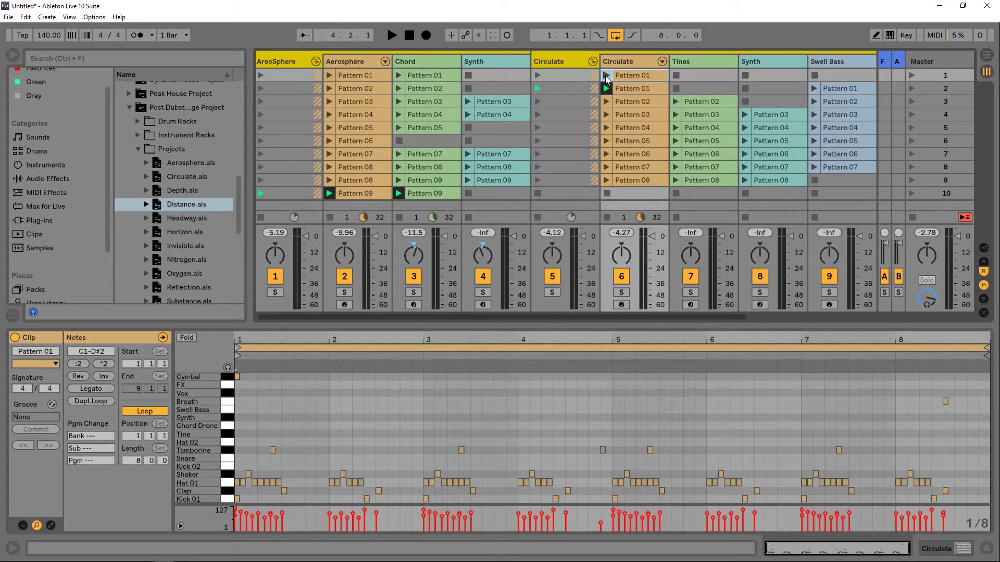
left_click(605, 77)
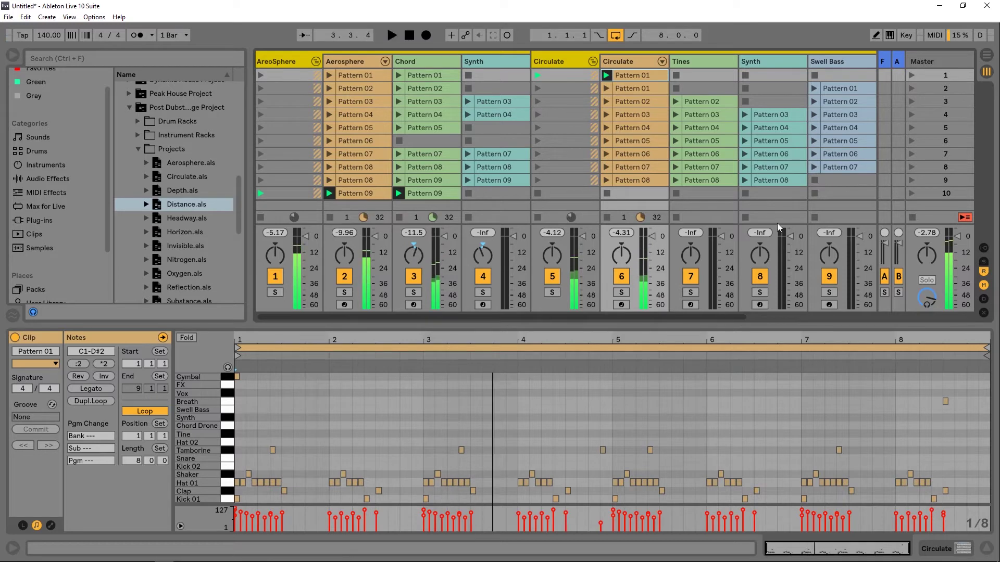
- Duplicate the Chord track's scene 10 Pattern 09 clip into scene 11 and play the copy without the Aerosphere drums
left_click(452, 194)
left_click(476, 194)
left_click(426, 195)
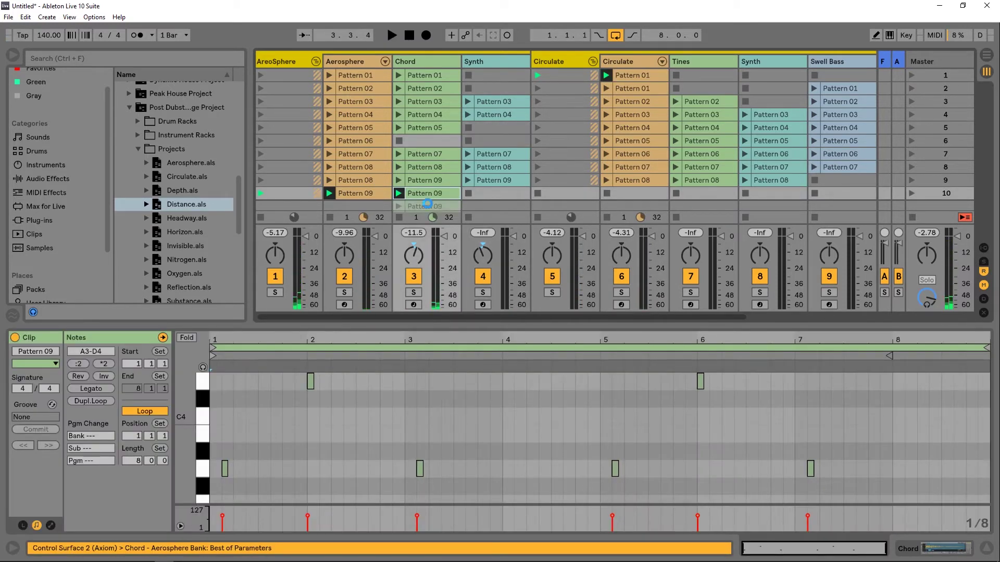
key("ctrl+d")
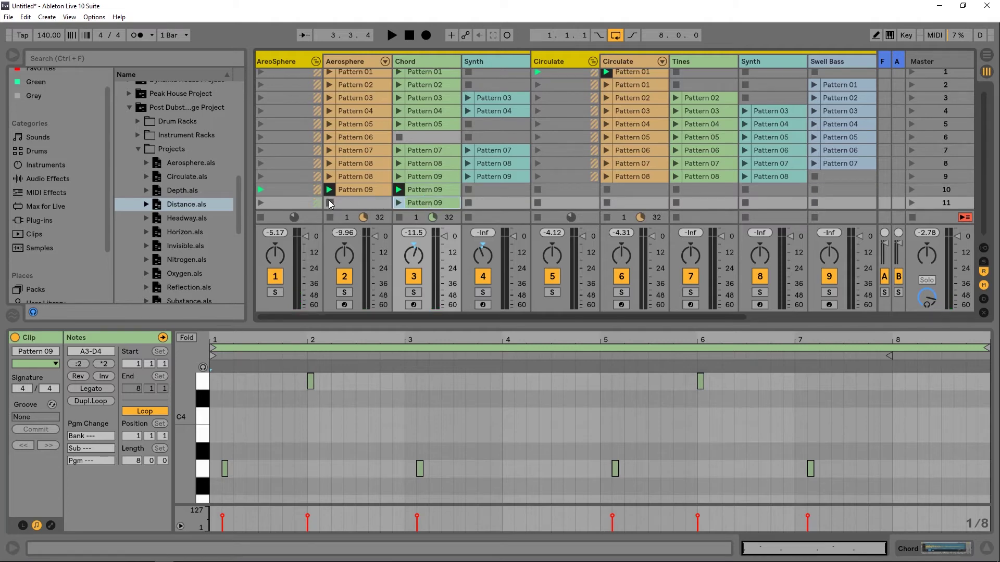
left_click(398, 202)
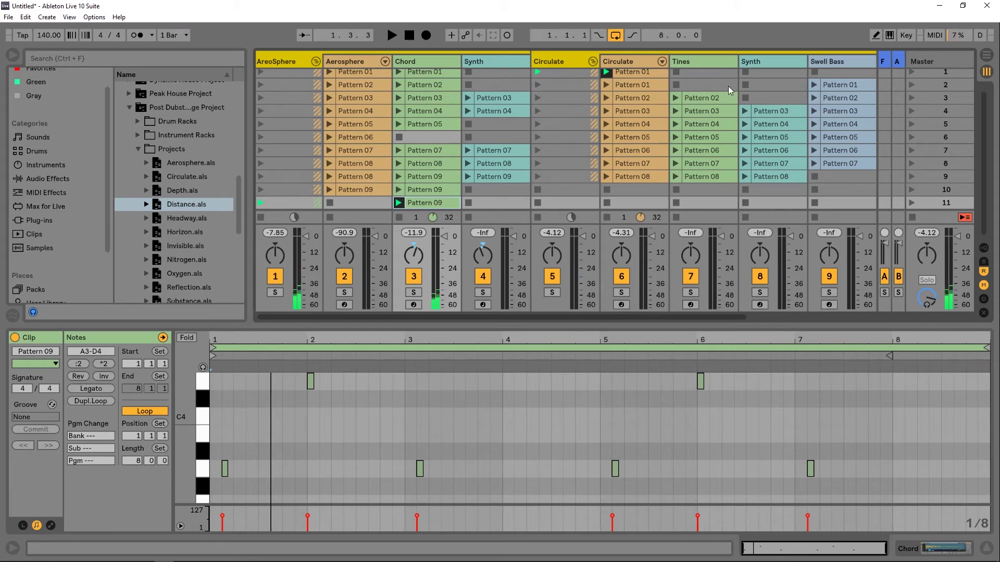
- Play Circulate's scene 2 clips alongside the Chord clip, show the sends and raise the Chord track's send B
left_click(538, 86)
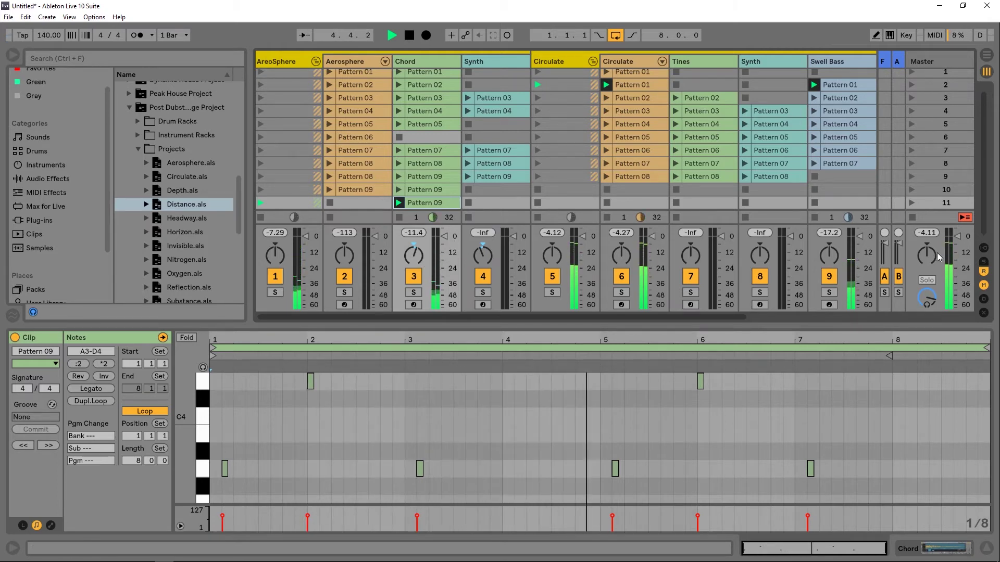
left_click(984, 263)
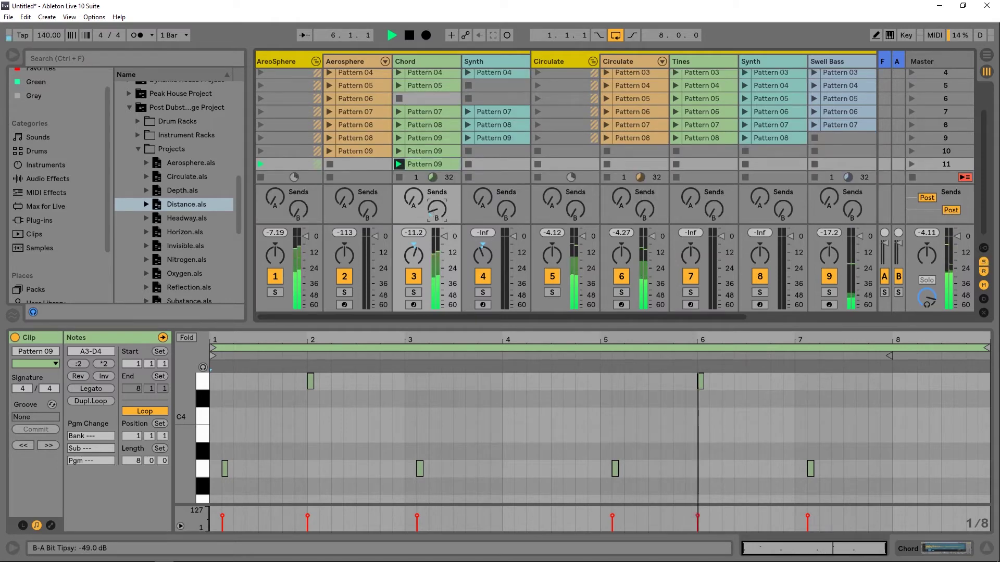
scroll(580, 120, "up", 3)
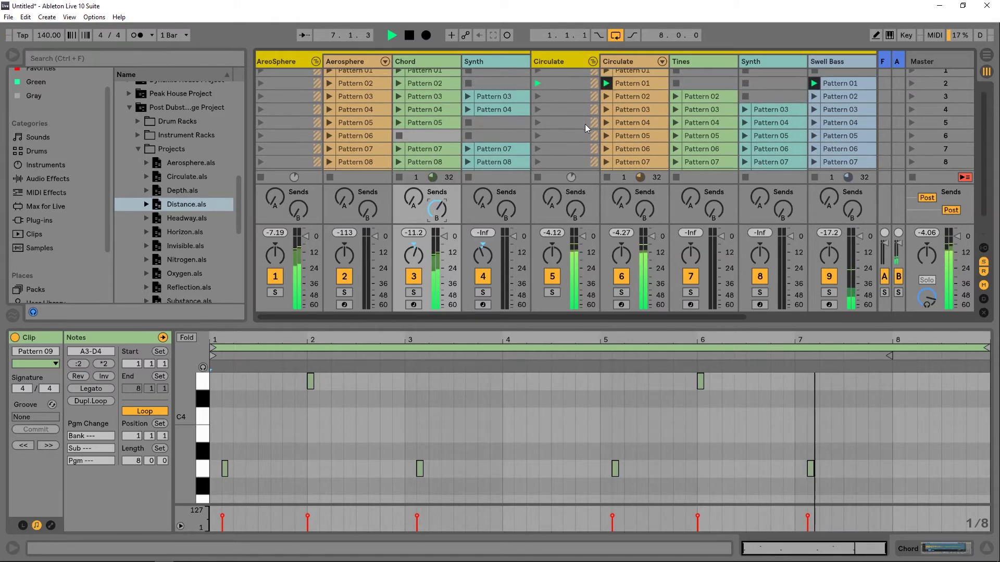
- Stop the Chord clip, launch the Circulate group's Pattern 02 clips in scene 3, and stop playback
left_click(399, 135)
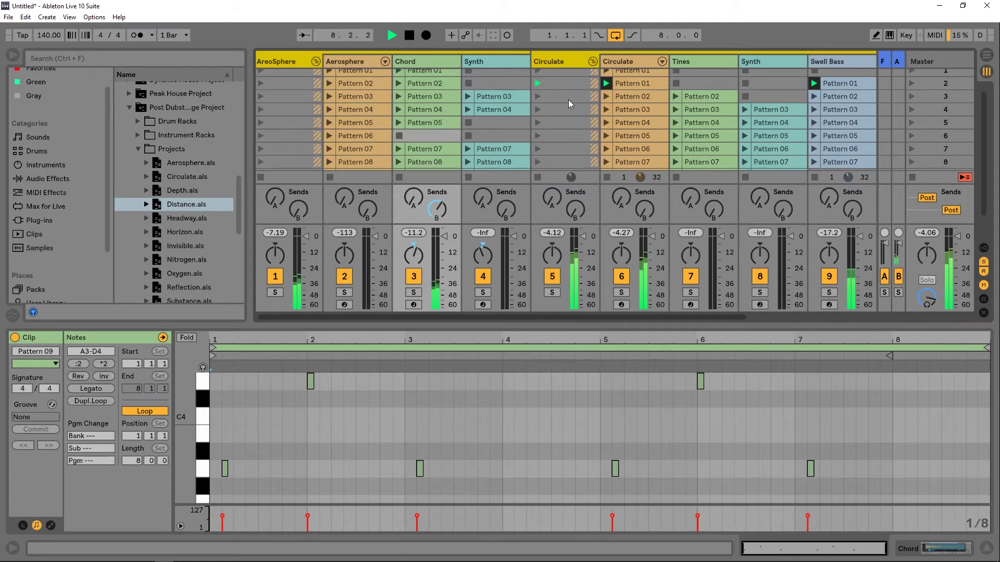
left_click(539, 98)
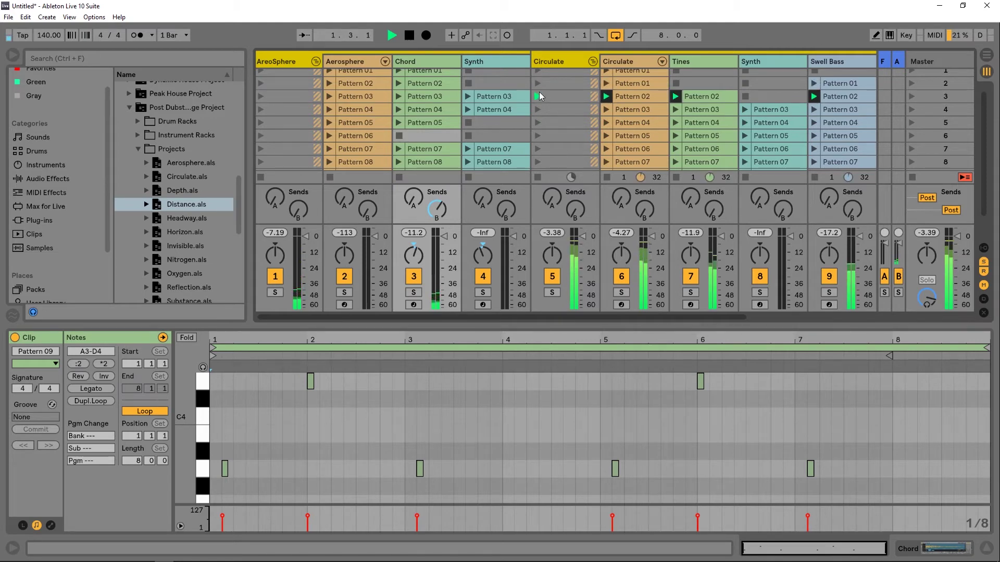
key("space")
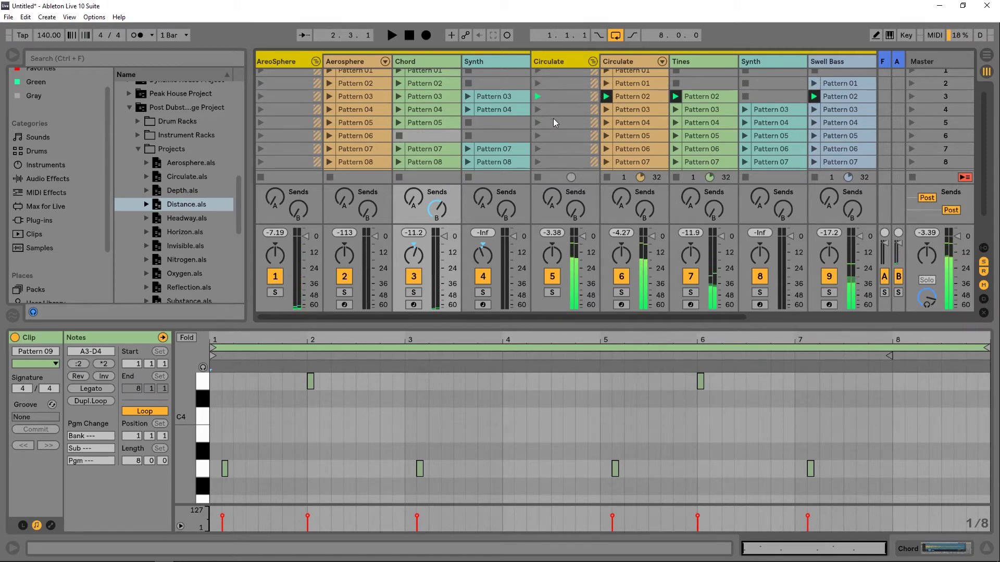
- Copy the AreoSphere Synth track's Pattern 09 clip from scene 9 to scene 10 and enlarge the session view
scroll(555, 130, "down", 3)
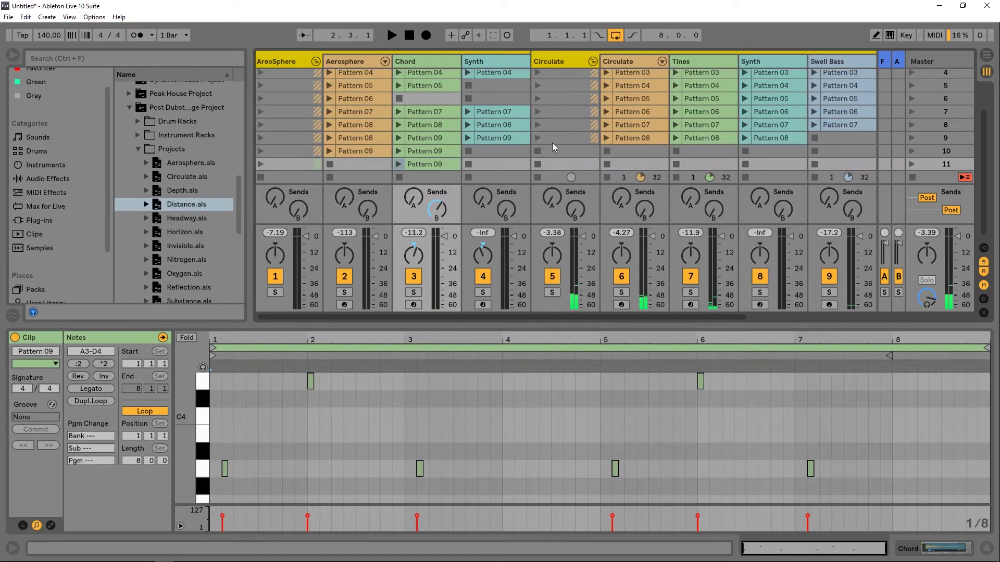
left_click_drag(488, 136, 494, 147)
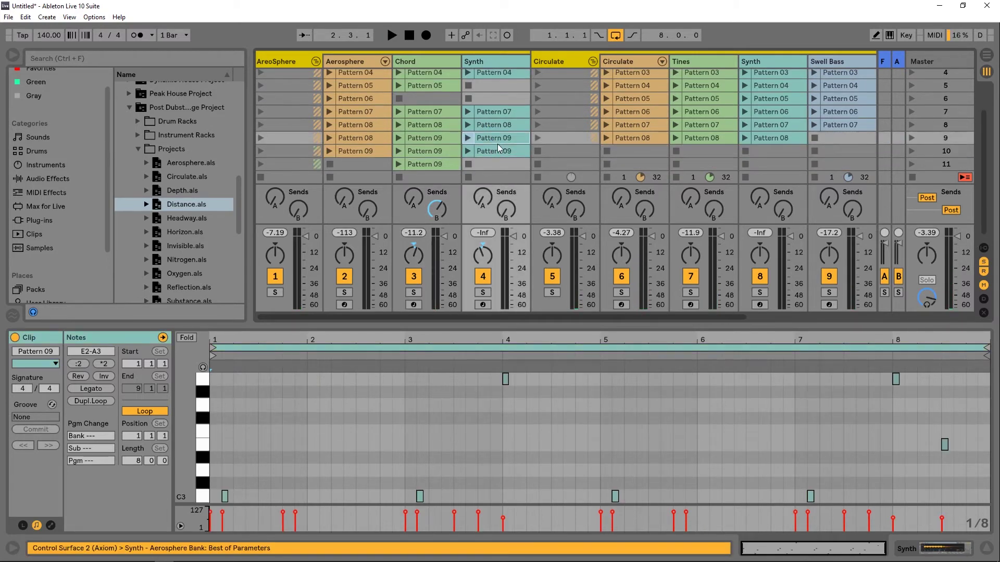
scroll(373, 137, "up", 3)
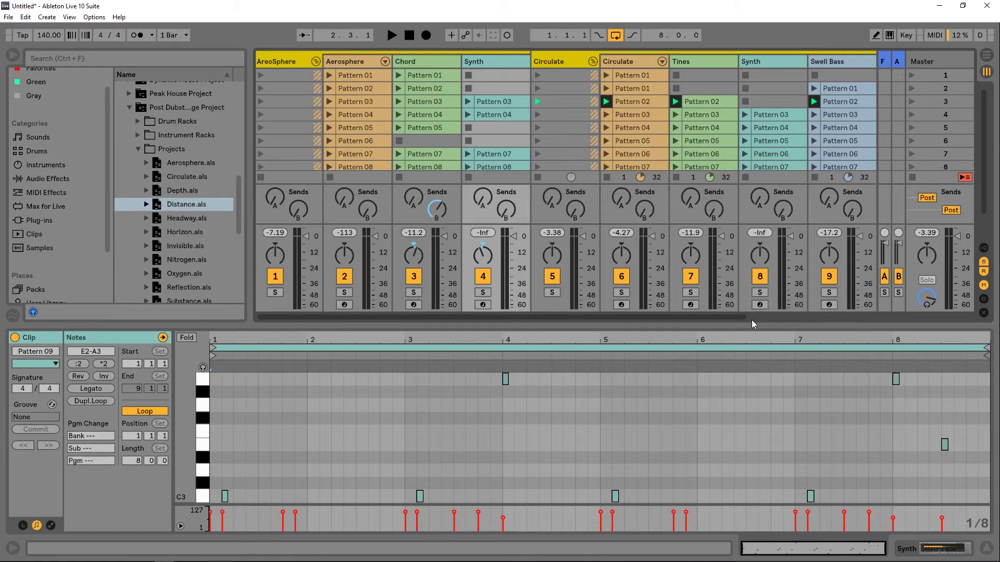
left_click_drag(750, 324, 751, 388)
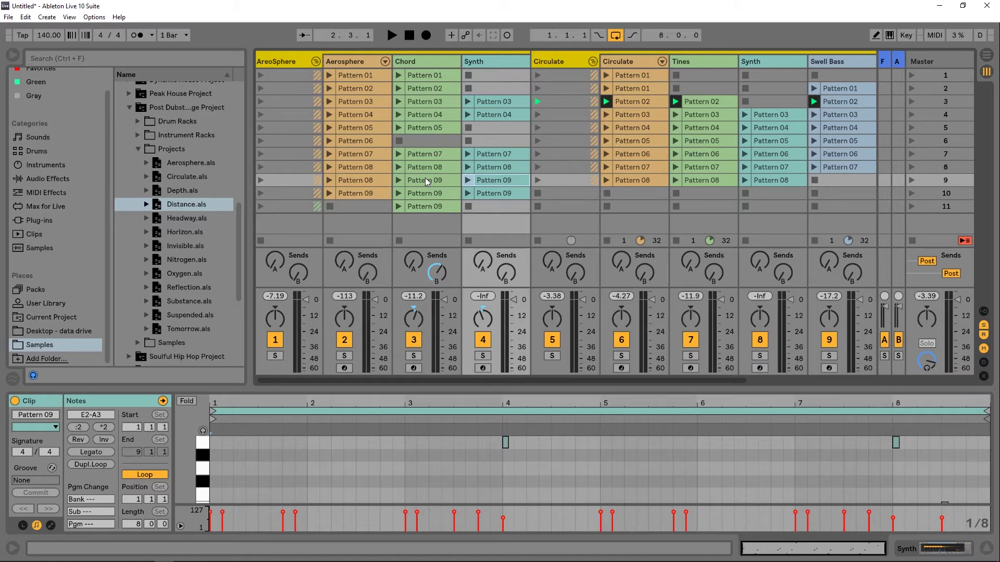
- Turn the Chord track's send B down to -inf dB and keep its send A at minimum
left_click_drag(435, 273, 435, 333)
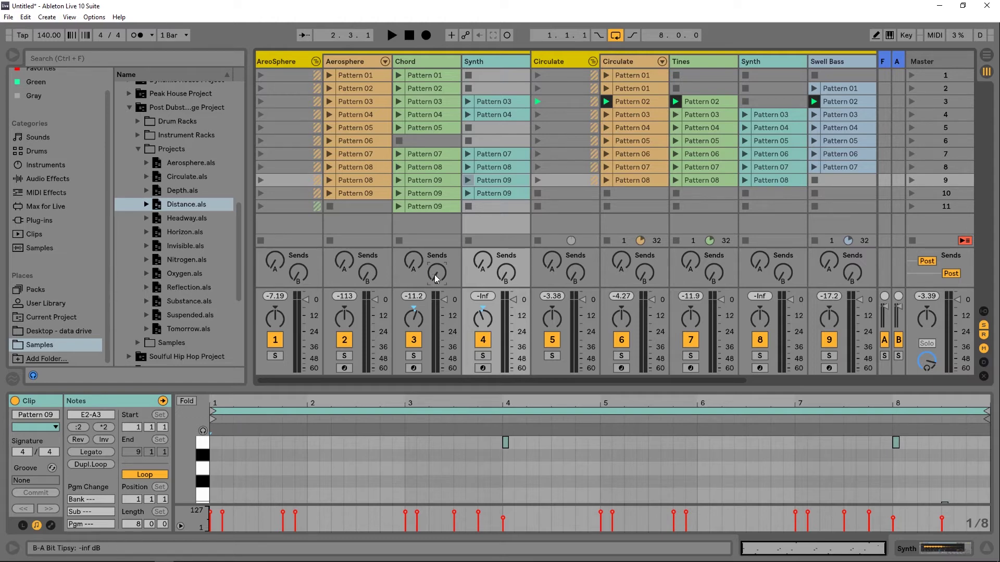
left_click(414, 260)
mouse_move(415, 261)
left_mouse_down()
mouse_move(415, 245)
mouse_move(415, 277)
left_mouse_up()
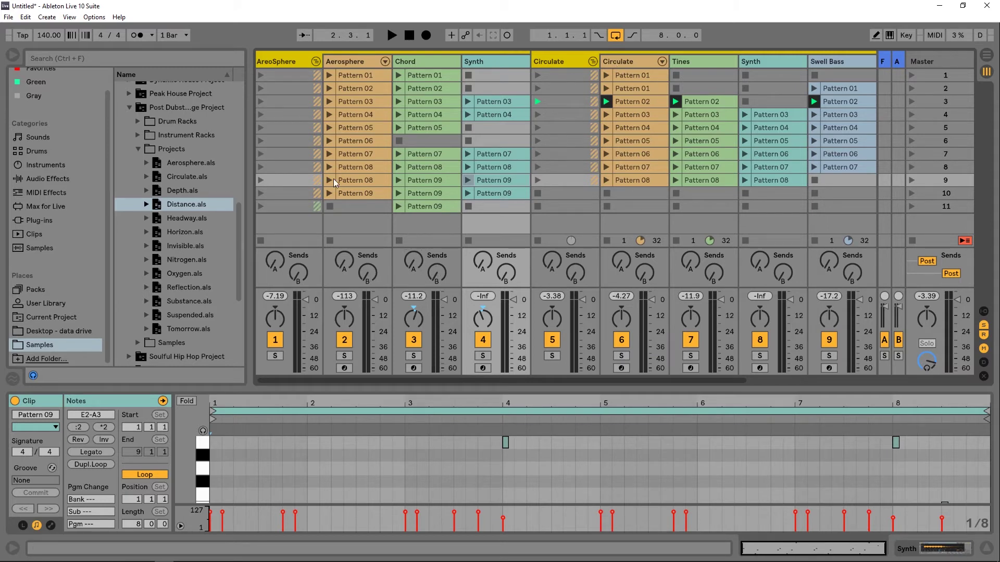
- Set the global launch quantization to 2 Bars and stop all clips
left_click(181, 37)
left_click(181, 84)
left_click(913, 242)
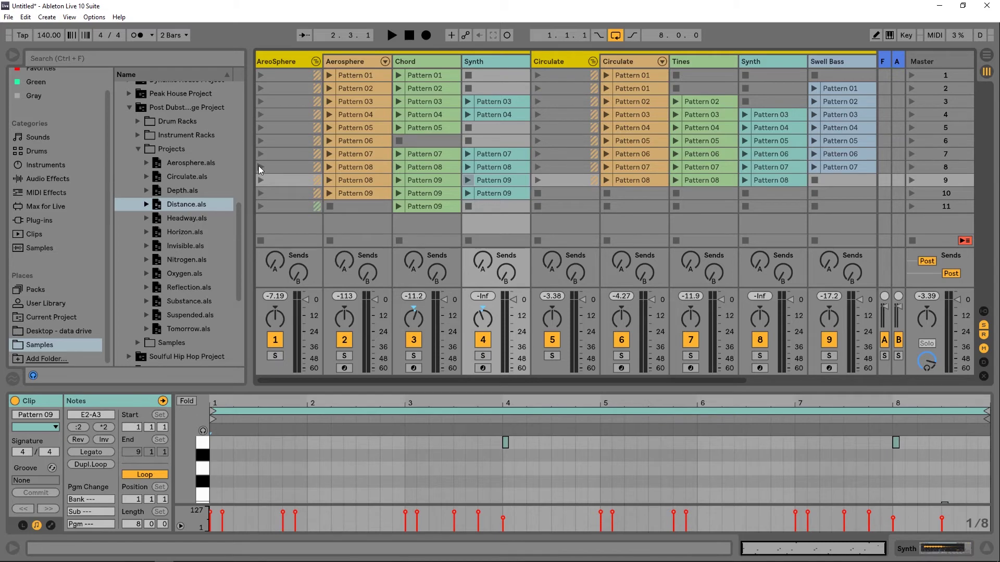
- Launch the AreoSphere group's scene 10 clips and turn the Chord track's send B down to -inf dB
left_click(261, 193)
left_click(590, 93)
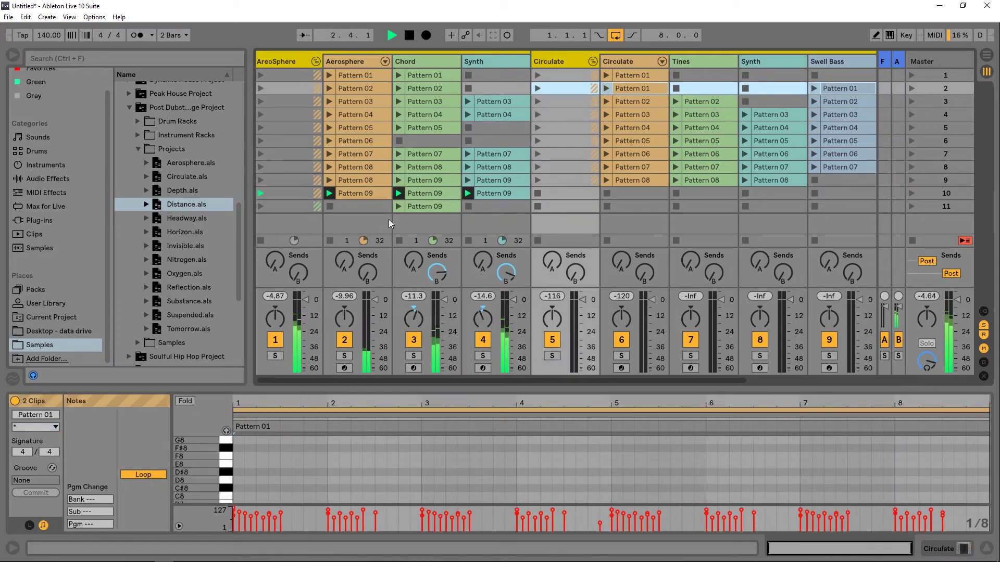
left_click_drag(437, 272, 437, 312)
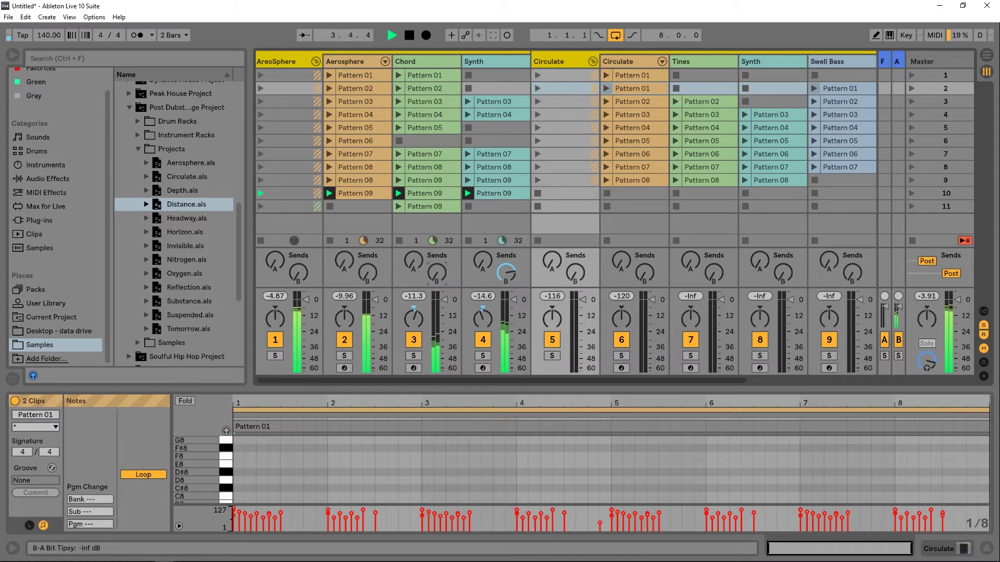
- Lower the AreoSphere Synth track's send B and swap the Aerosphere drum clip for the Circulate drum track's scene 1 Pattern 01
left_click_drag(506, 272, 506, 296)
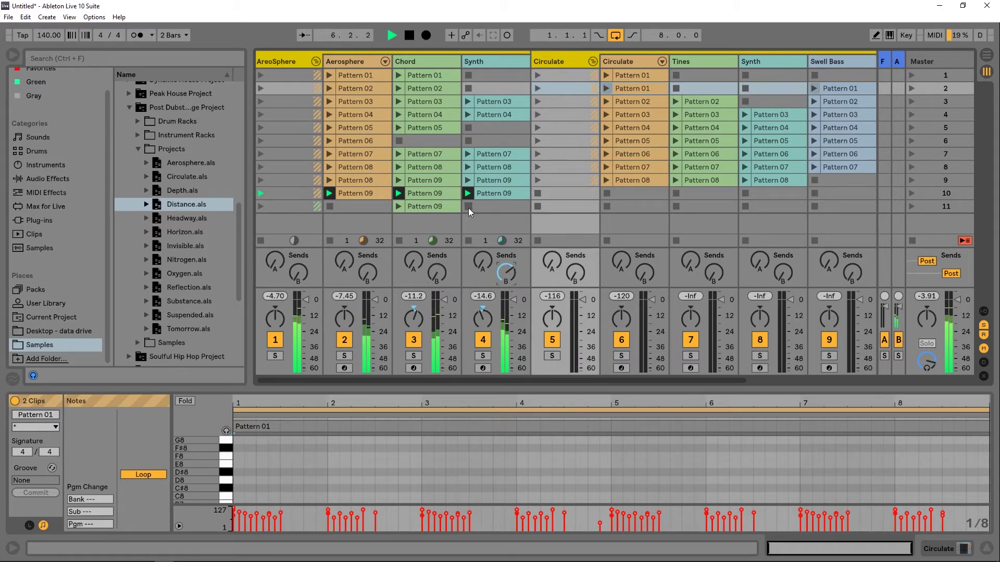
left_click(330, 207)
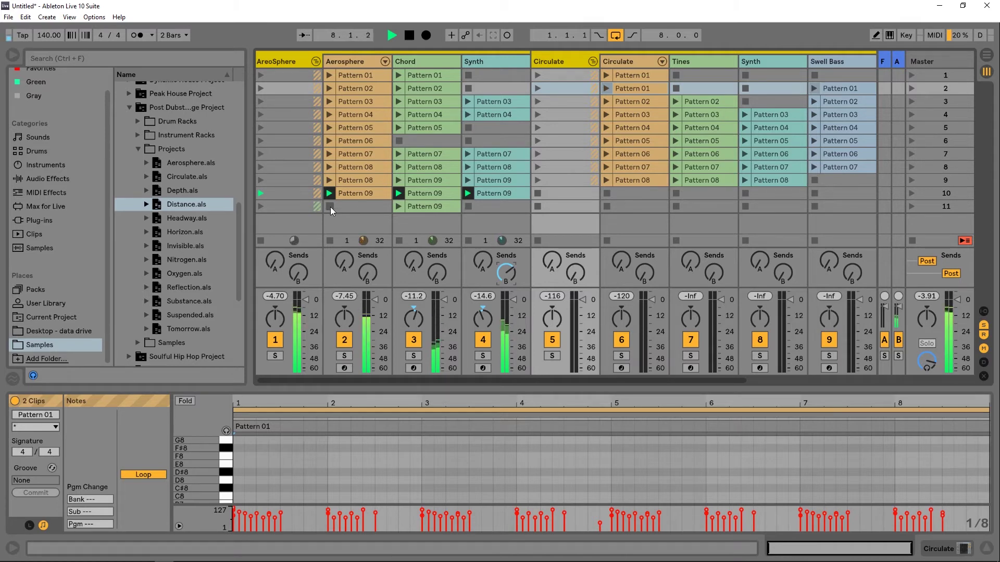
left_click(603, 74)
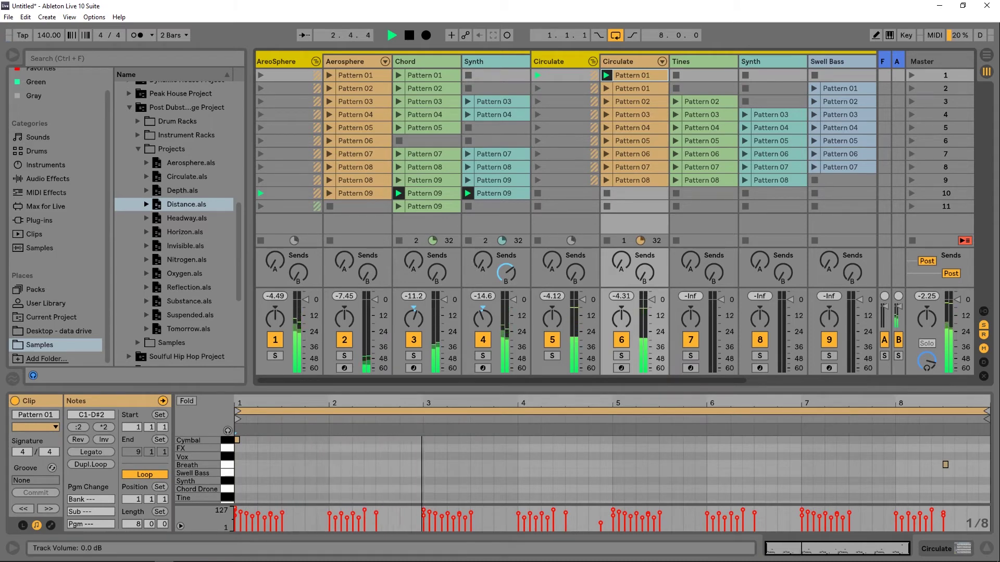
- Launch the Circulate group's scene 2 clips while gradually fading down the AreoSphere Synth track's volume
left_click_drag(513, 300, 513, 318)
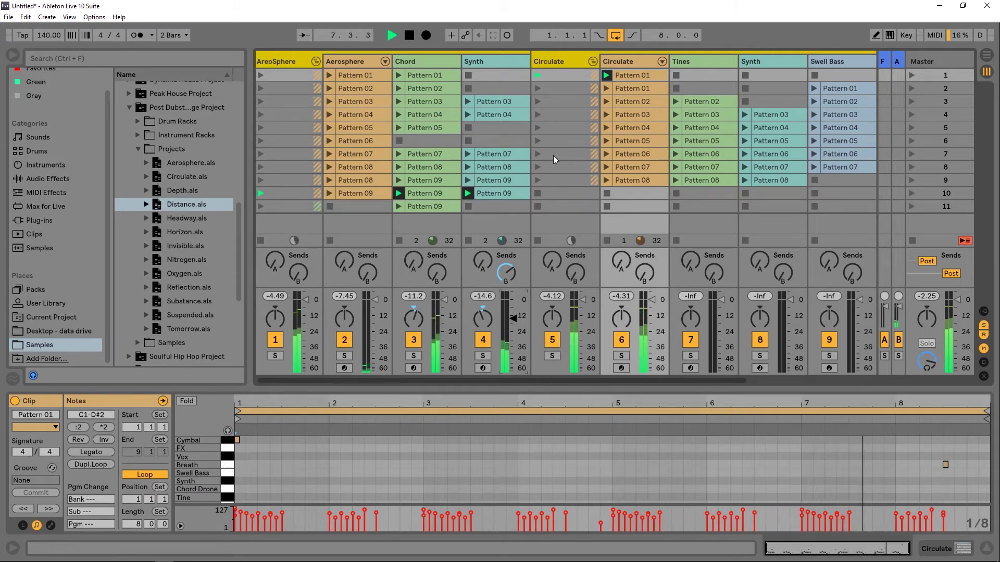
left_click(537, 89)
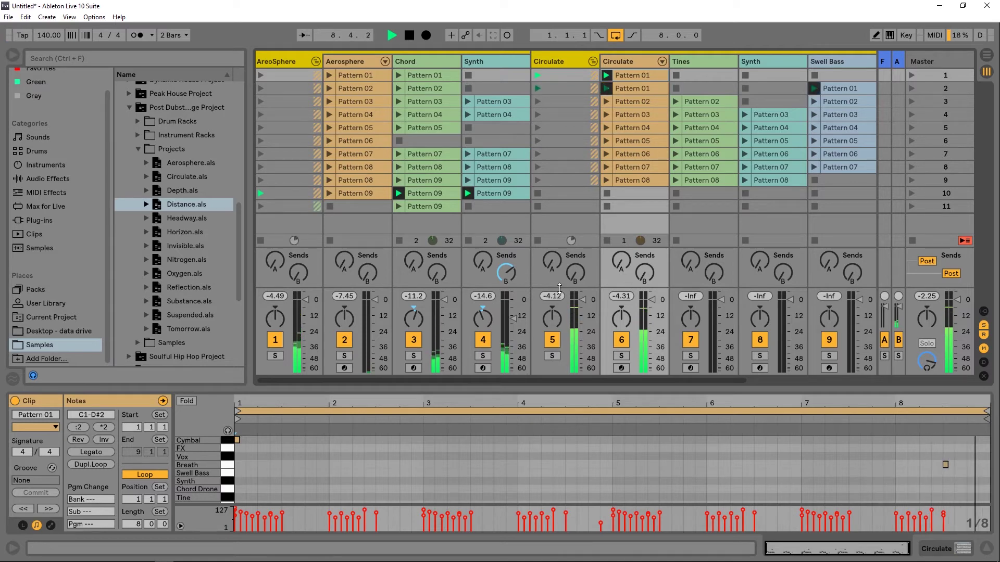
left_click_drag(513, 323, 513, 332)
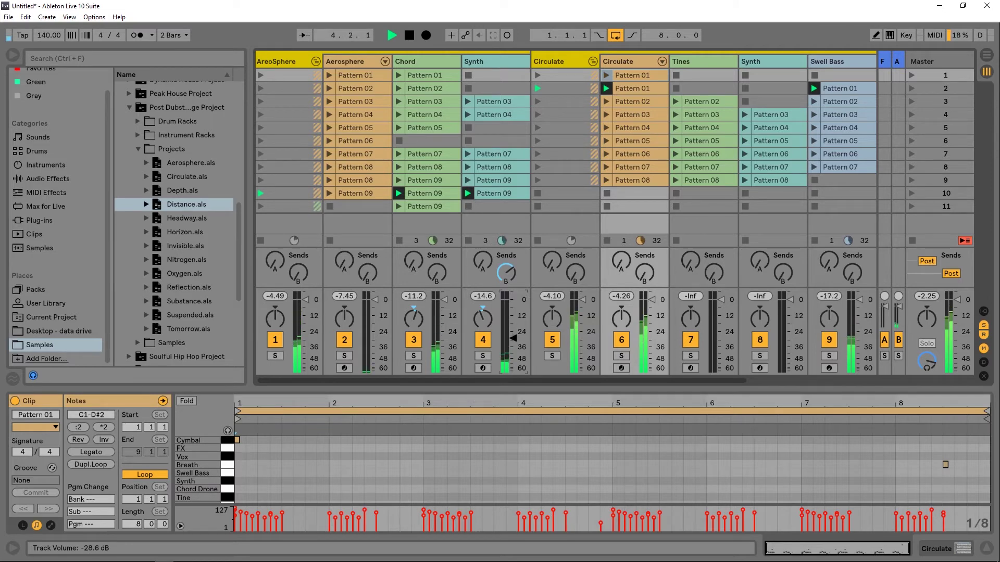
left_click_drag(513, 340, 513, 344)
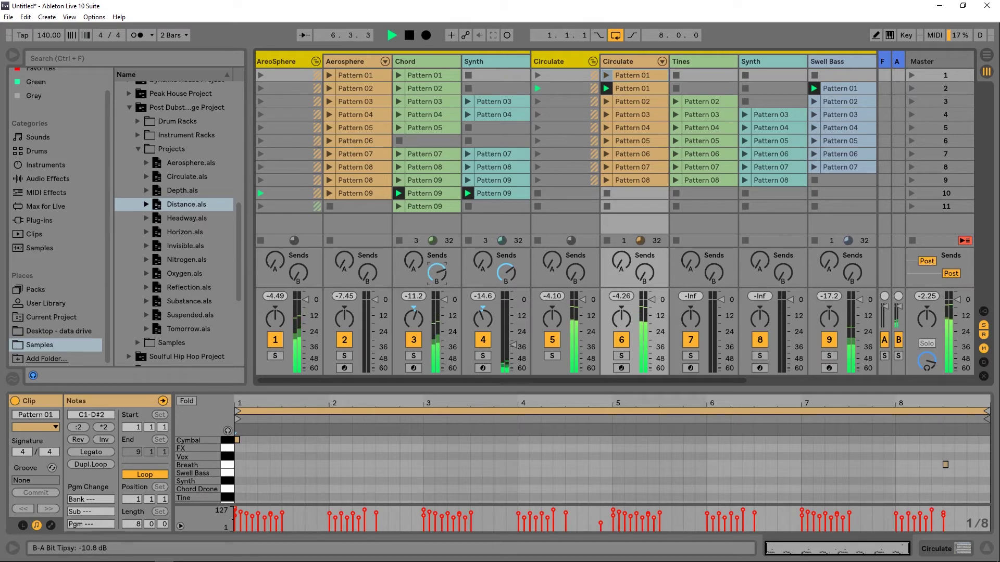
- Stop the AreoSphere Chord and Synth tracks' clips and launch the Circulate group's scene 3 clips
left_click(400, 240)
left_click(538, 101)
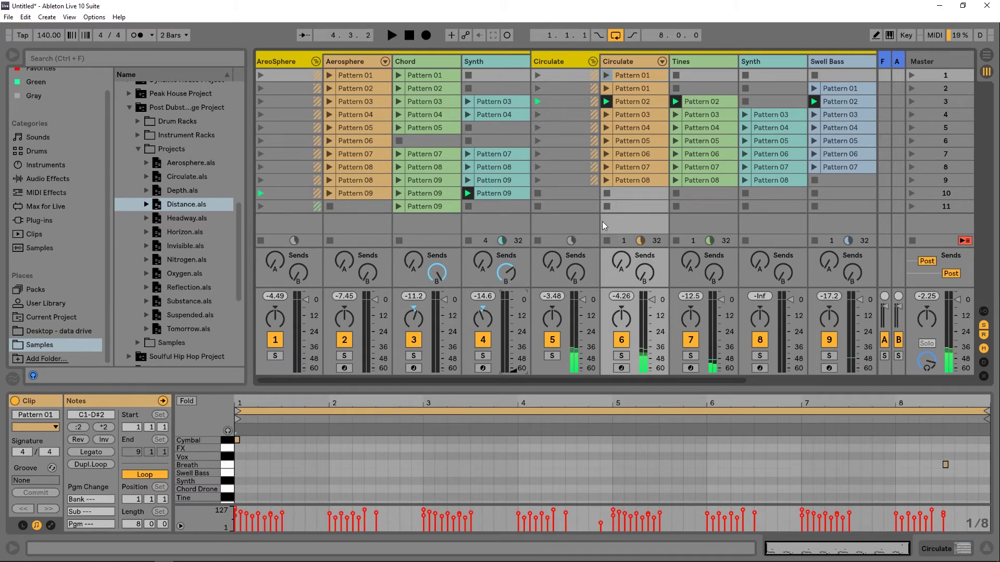
left_click(468, 207)
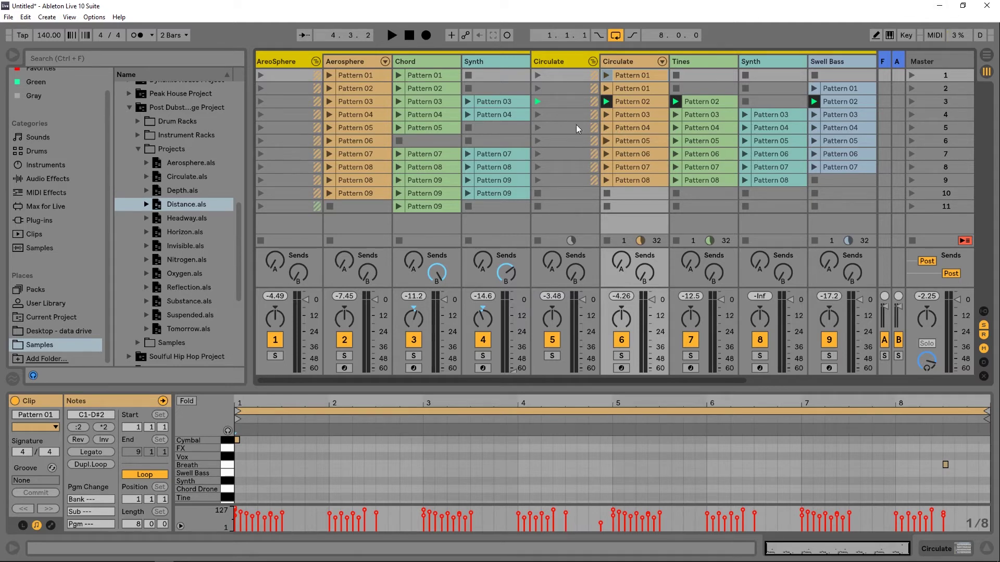
- Collapse the AreoSphere group and show the individual tracks of the Circulate and Depth groups
left_click(594, 61)
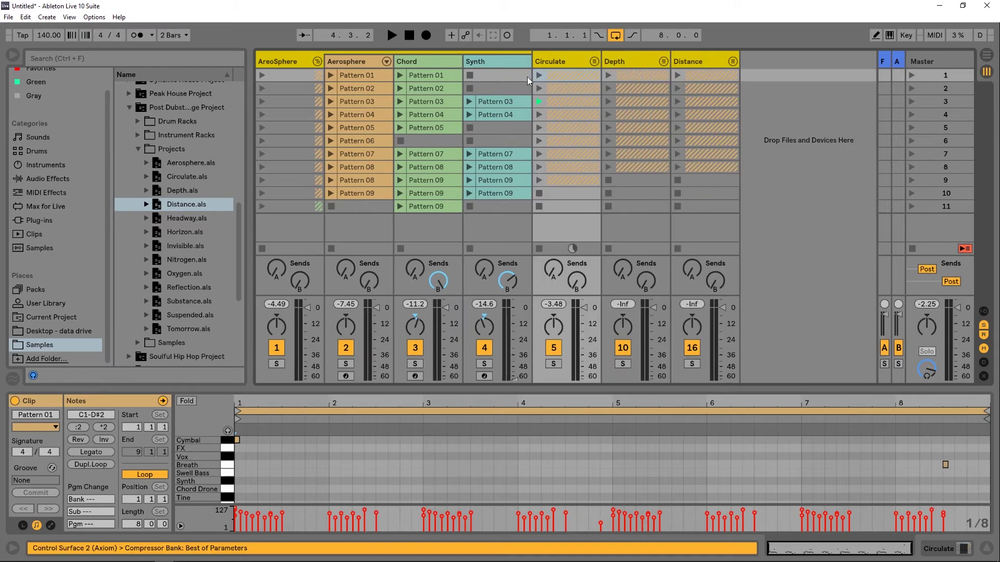
left_click(314, 62)
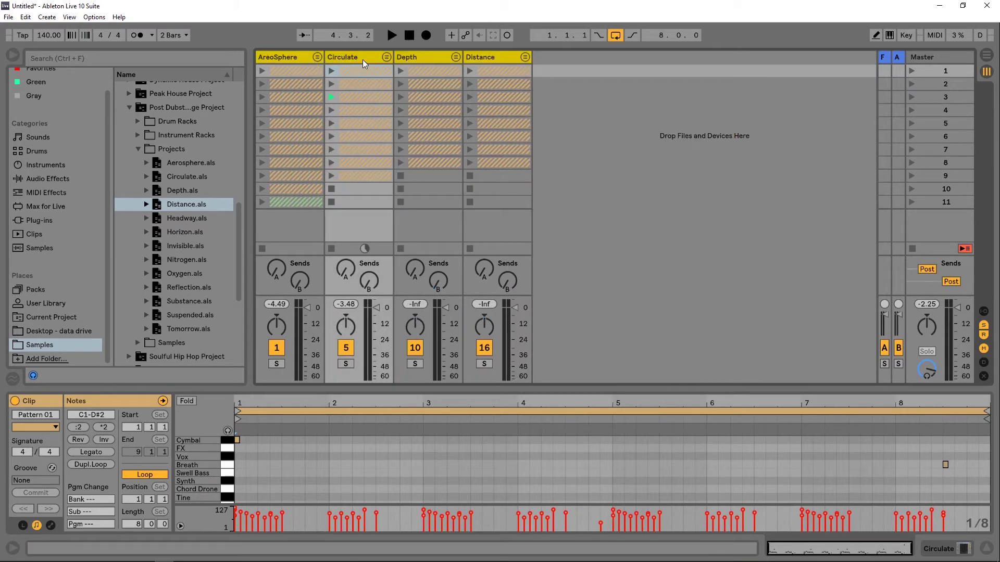
left_click(386, 61)
left_click(733, 62)
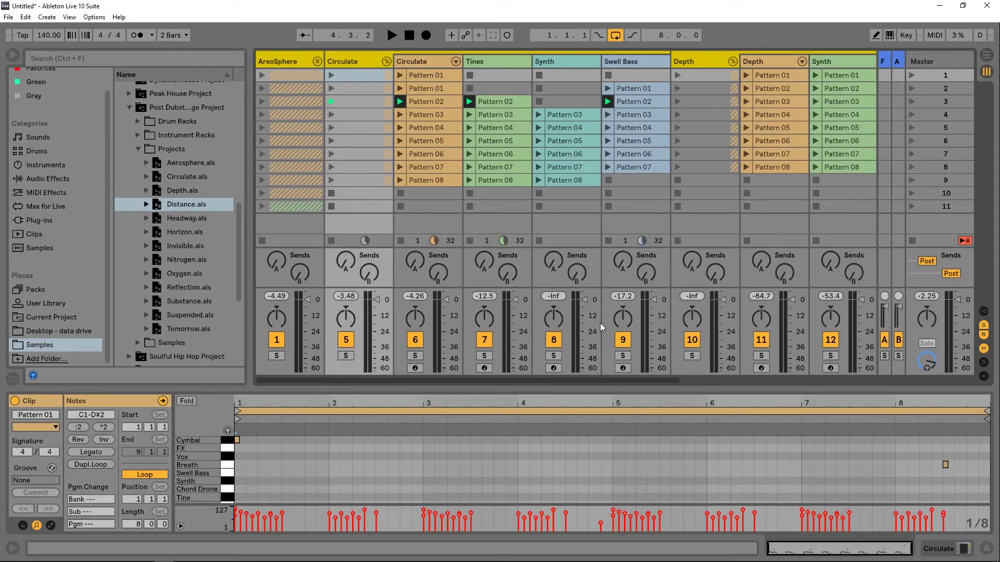
- Select the Circulate group's drum, Tines, Synth and Swell Bass tracks and make them narrower together
left_click_drag(569, 384, 599, 388)
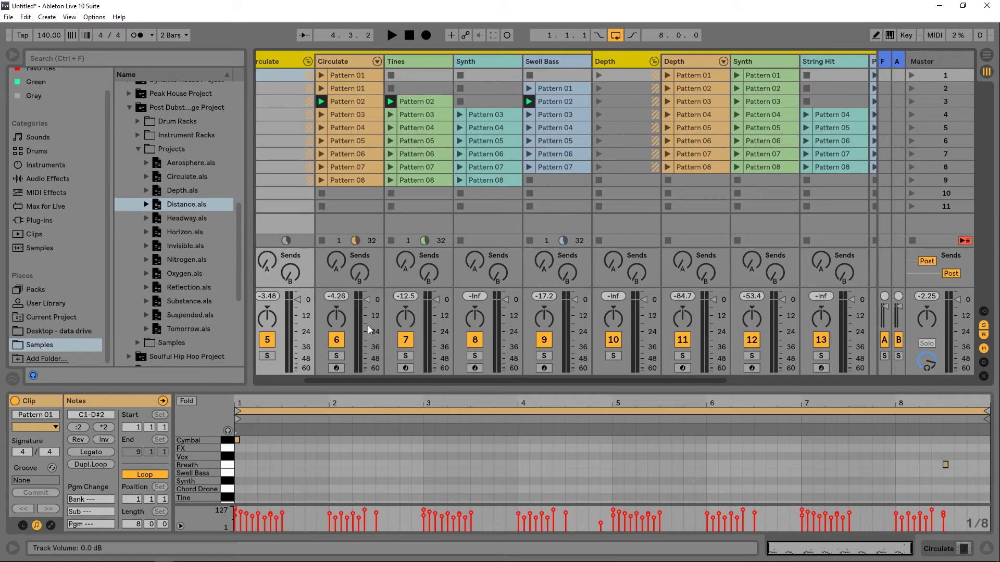
left_click(360, 63)
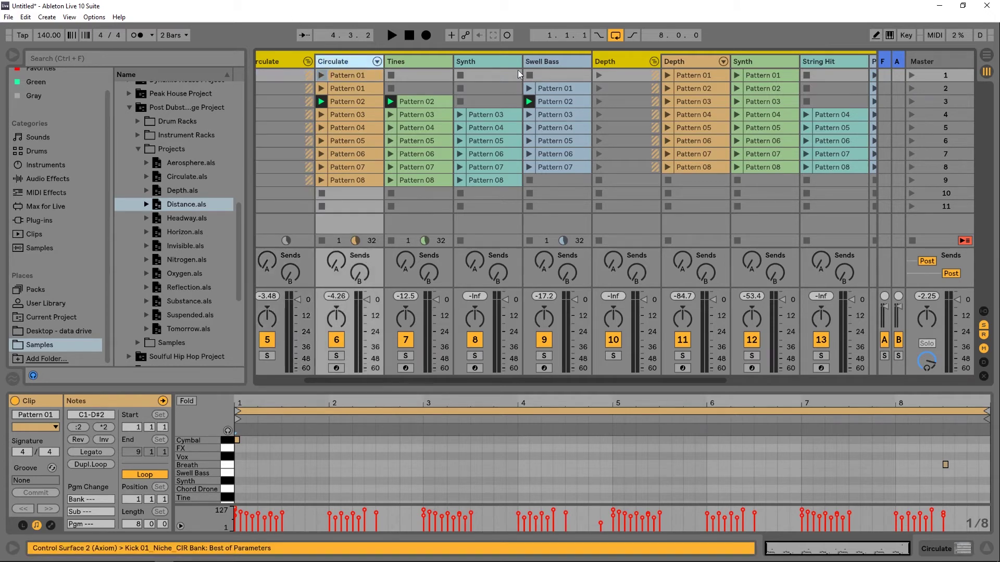
left_click(575, 63)
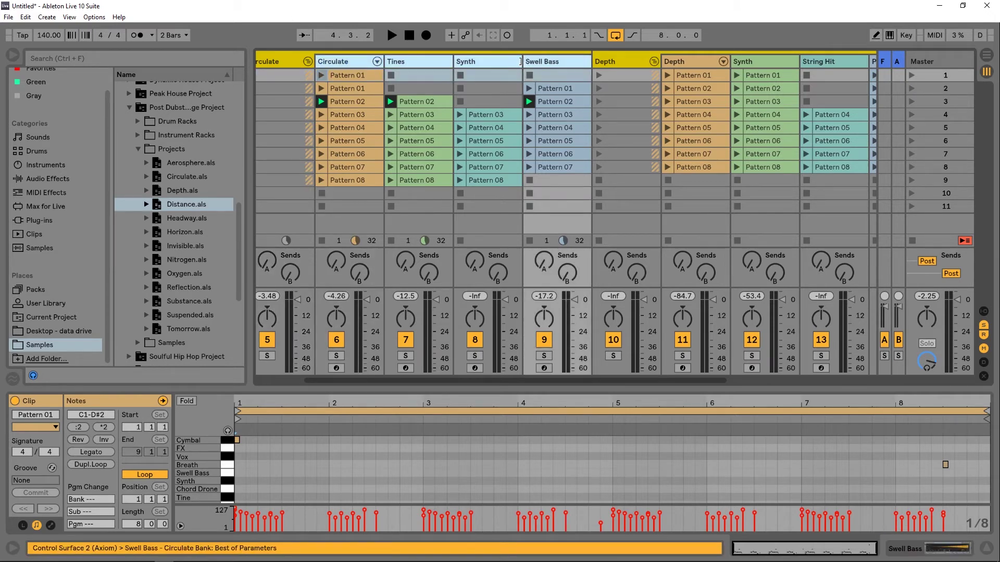
left_click_drag(521, 62, 503, 61)
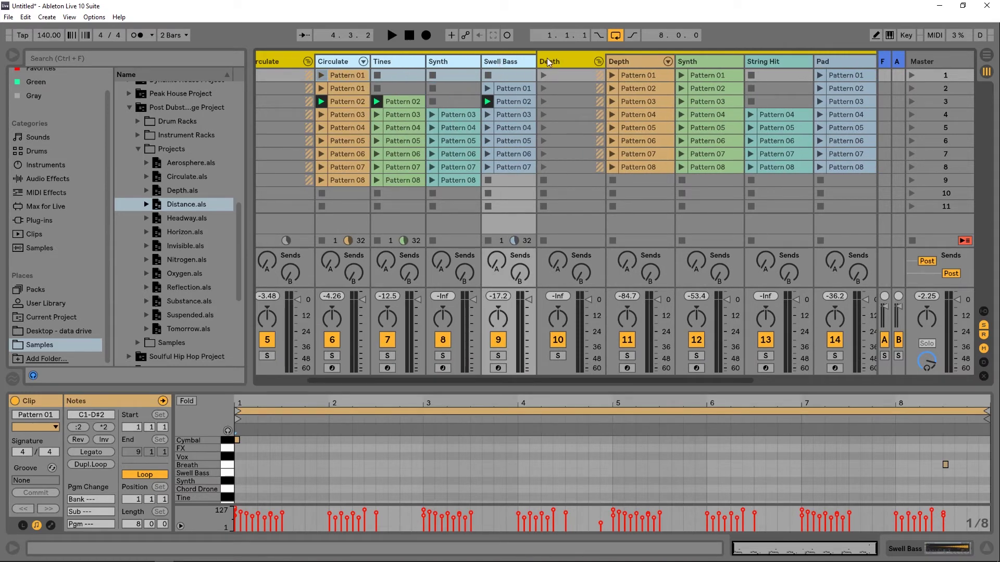
- Select the Depth group's drum, Synth, String Hit and Pad tracks and narrow them together to compact width
left_click(842, 65, "shift")
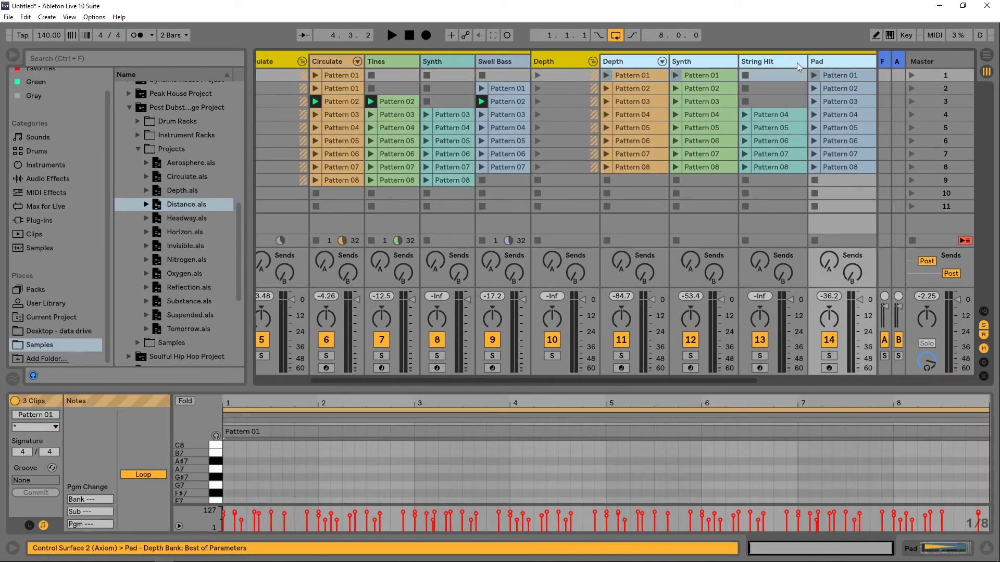
left_click_drag(803, 63, 774, 69)
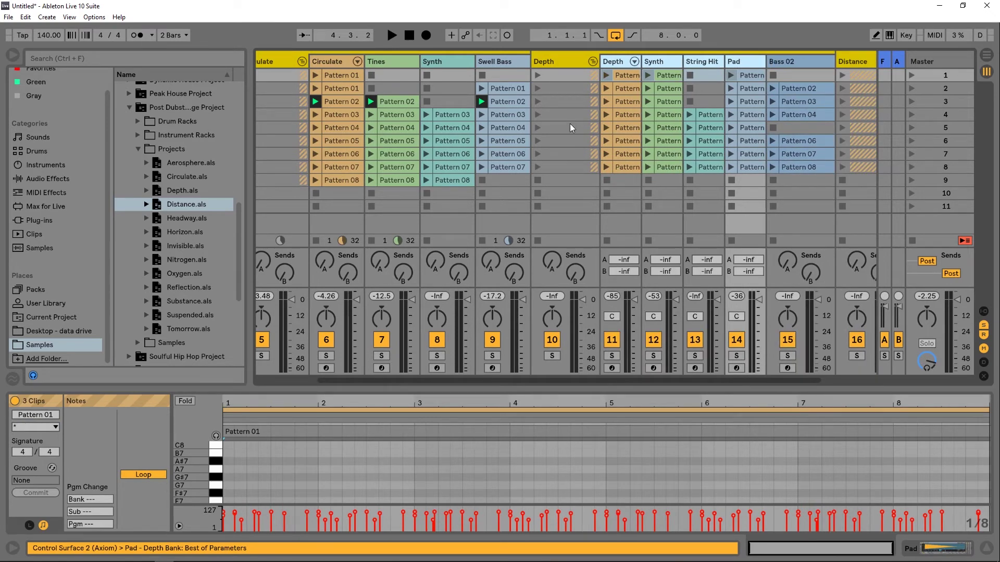
- Play the Circulate group's scene 9 together with the Depth group's scene 1, then play Depth's scene 1 alone
left_click_drag(532, 380, 540, 380)
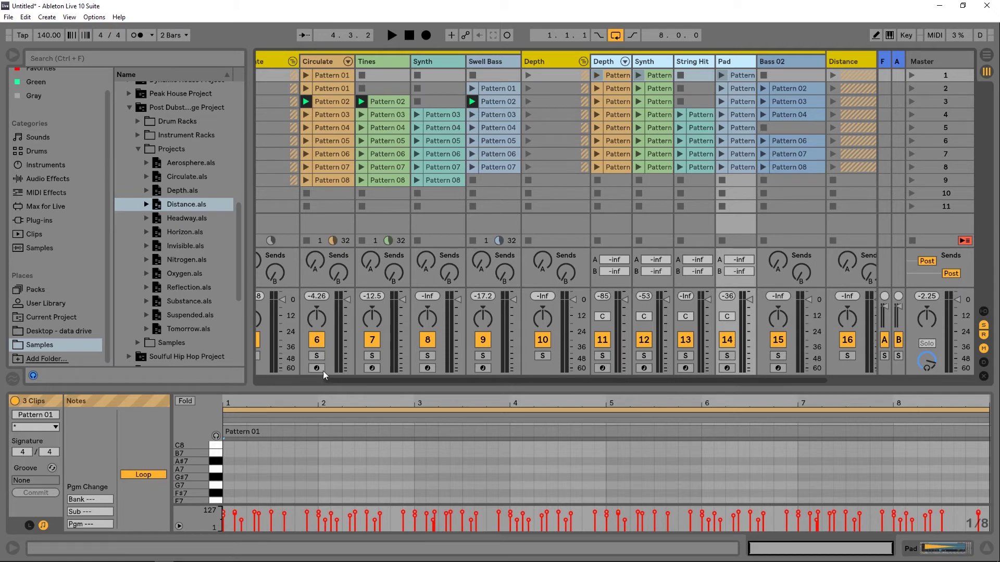
left_click_drag(323, 377, 291, 374)
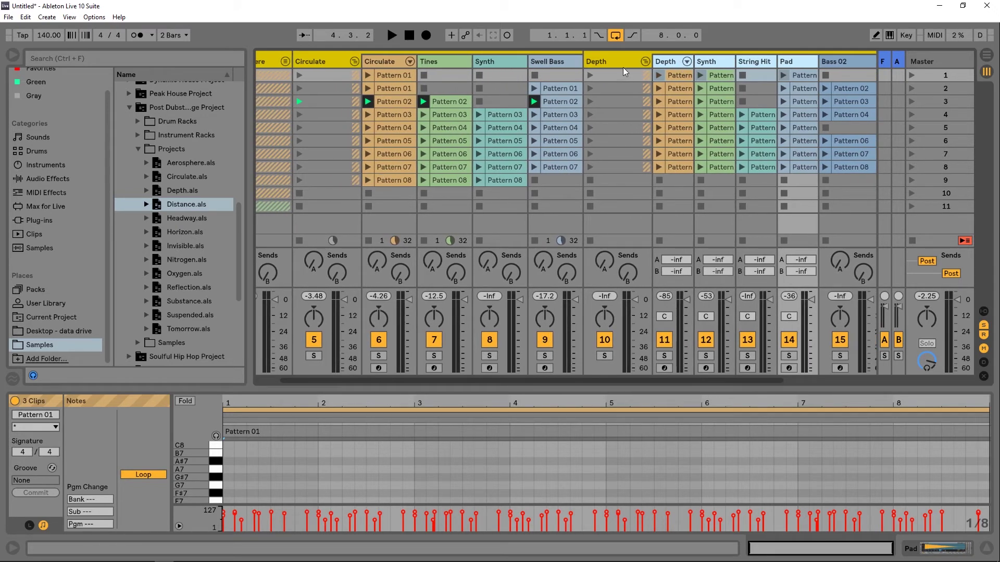
left_click(299, 180)
left_click(589, 76)
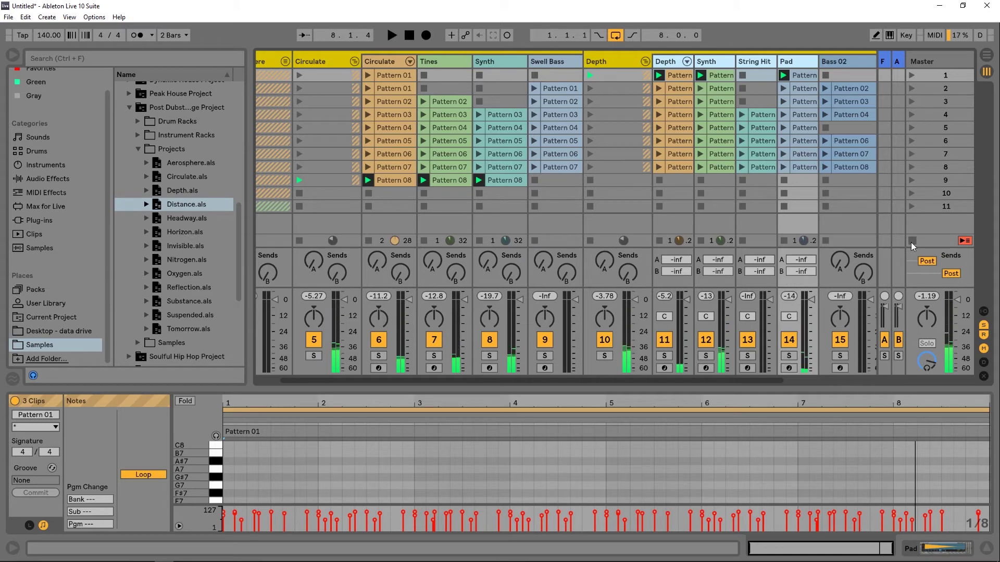
key("space")
left_click(591, 75)
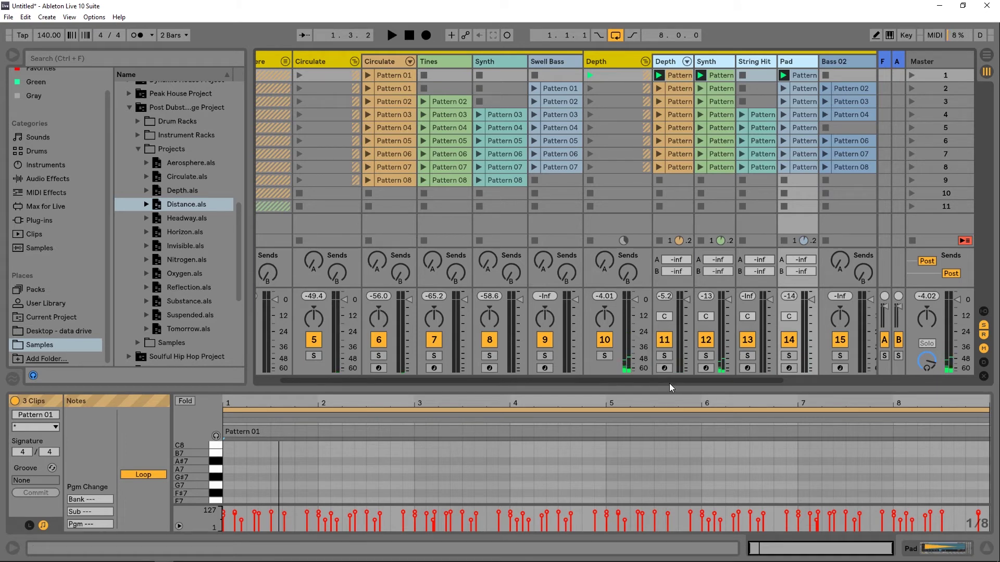
- Launch the Depth group's scene 2 and copy the Bass 02 track's Pattern 02 clip from scene 2 to scene 1
left_click_drag(746, 383, 794, 368)
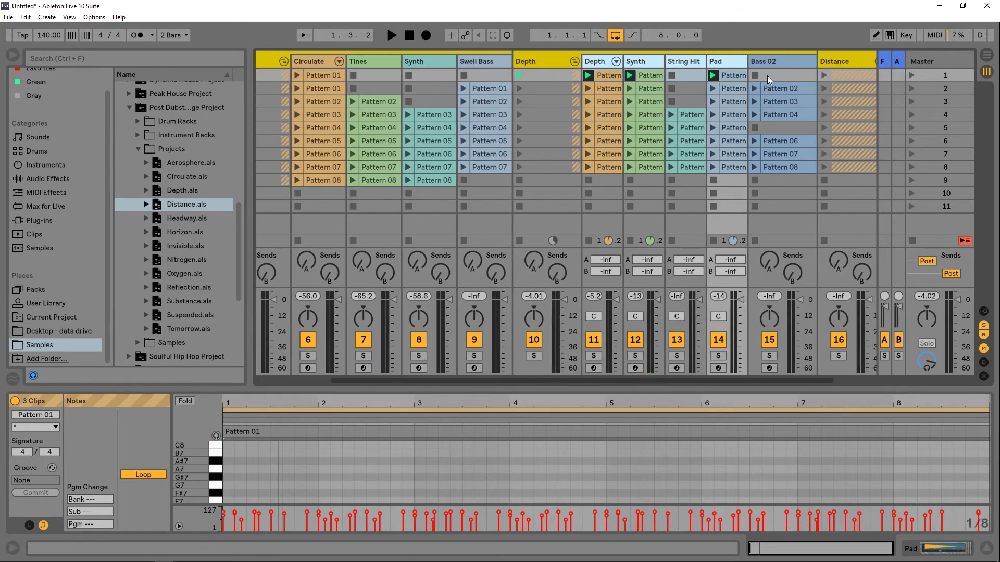
left_click(518, 88)
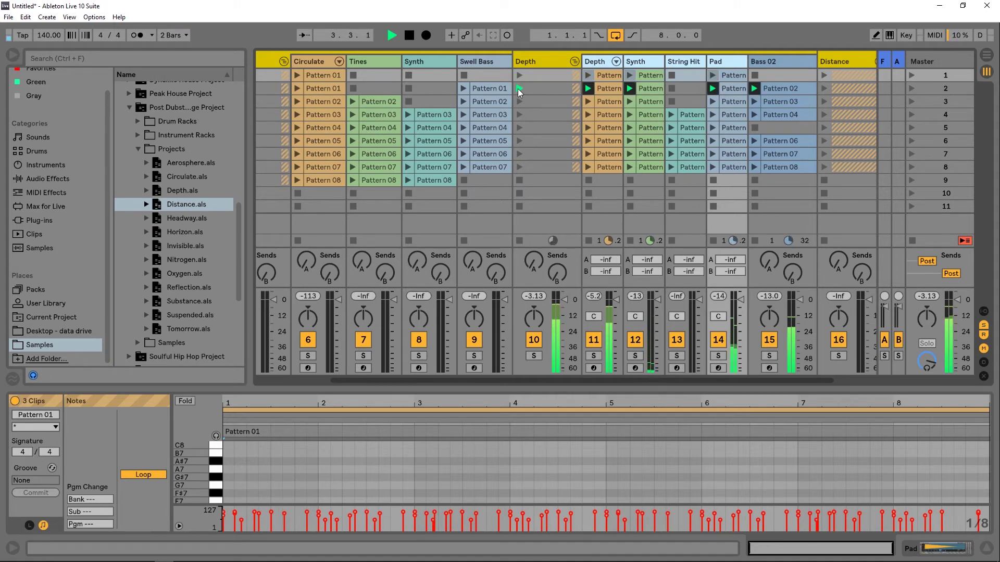
left_click_drag(815, 94, 772, 90)
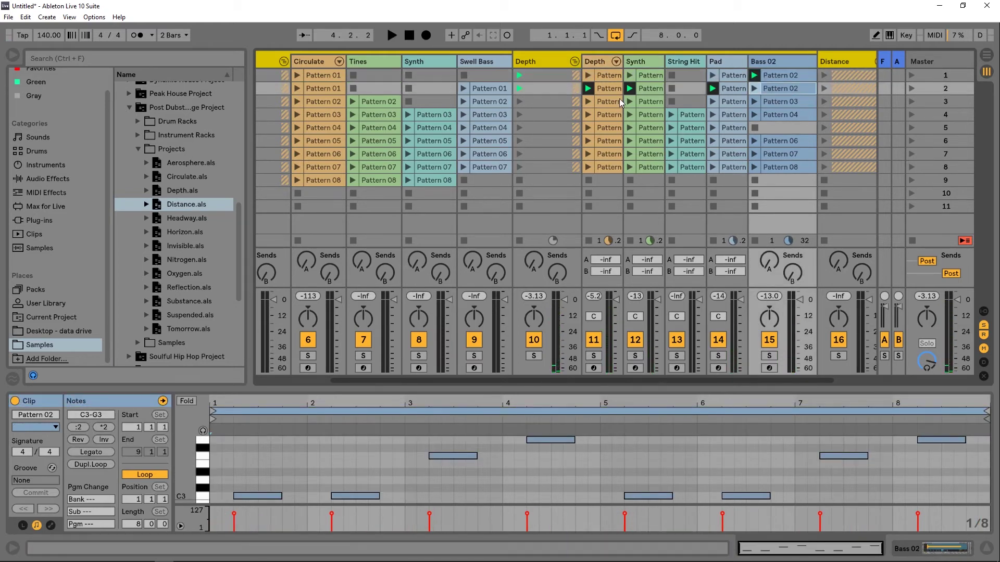
- Delete all Bass 01 notes from the Depth drum track's Pattern 01 clip in scene 1
left_click(605, 77)
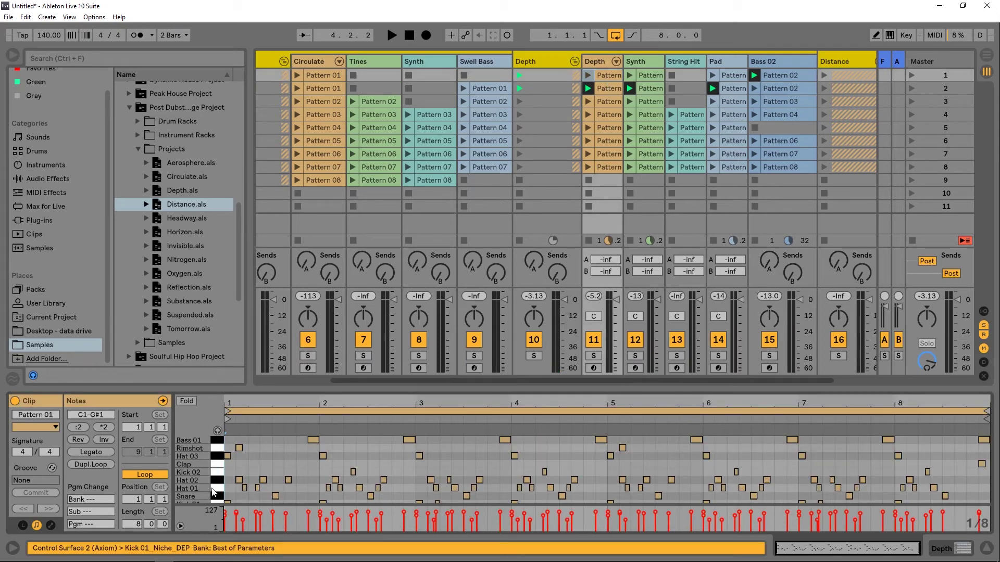
scroll(202, 473, "up", 5)
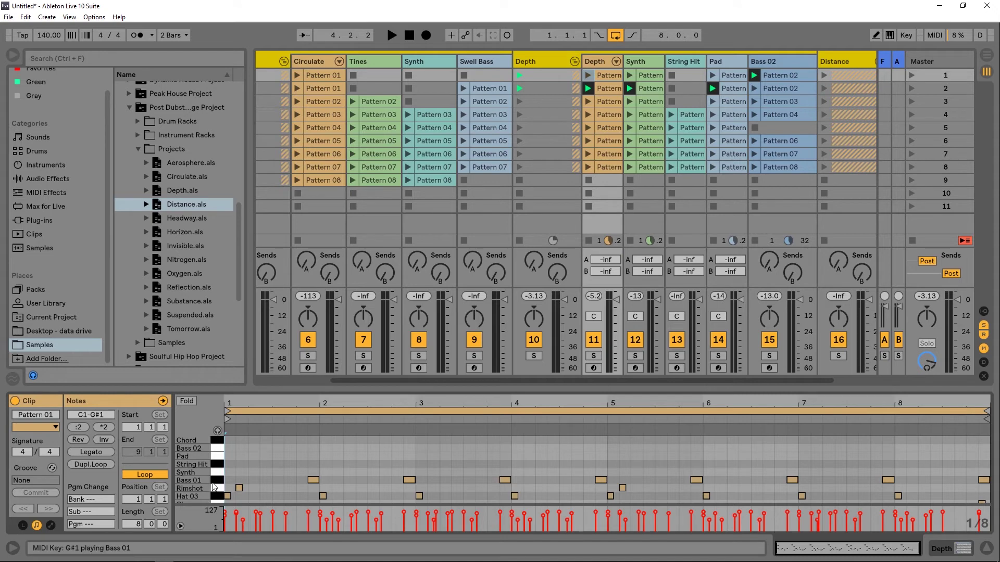
left_click(218, 481)
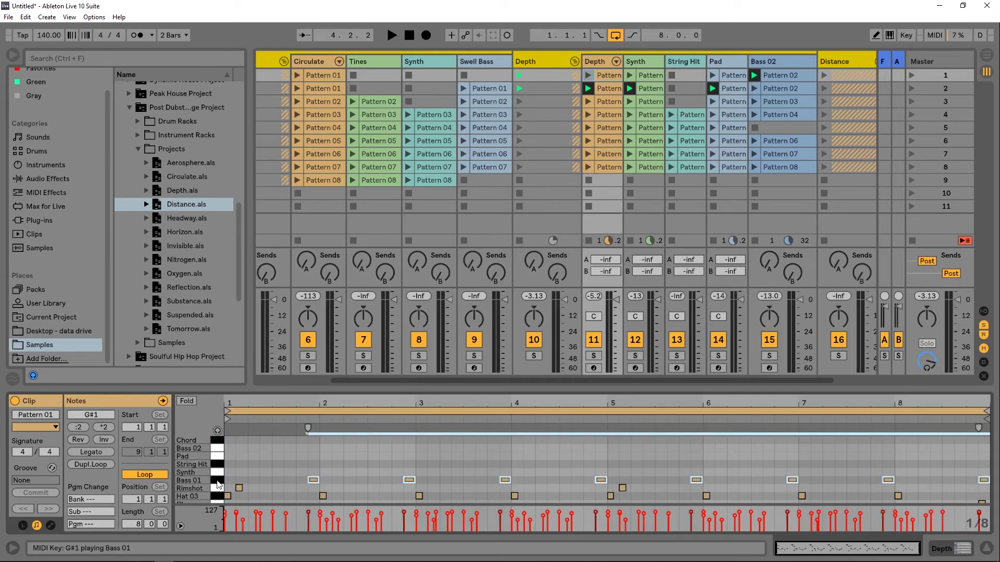
key("Delete")
- Launch the Depth drum track's edited Pattern 01 with the track soloed and view its lower drum rows
left_click(587, 76)
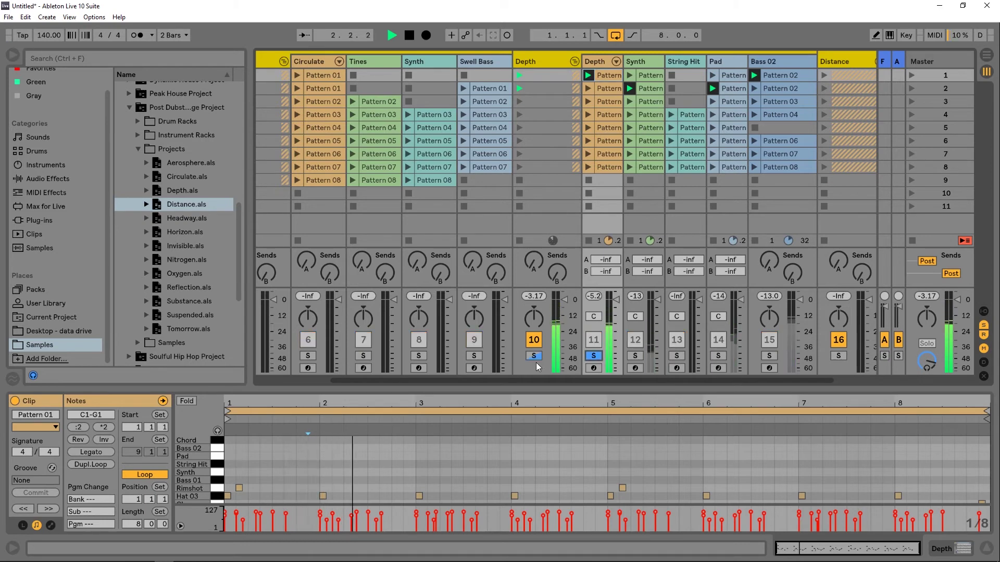
left_click(594, 356)
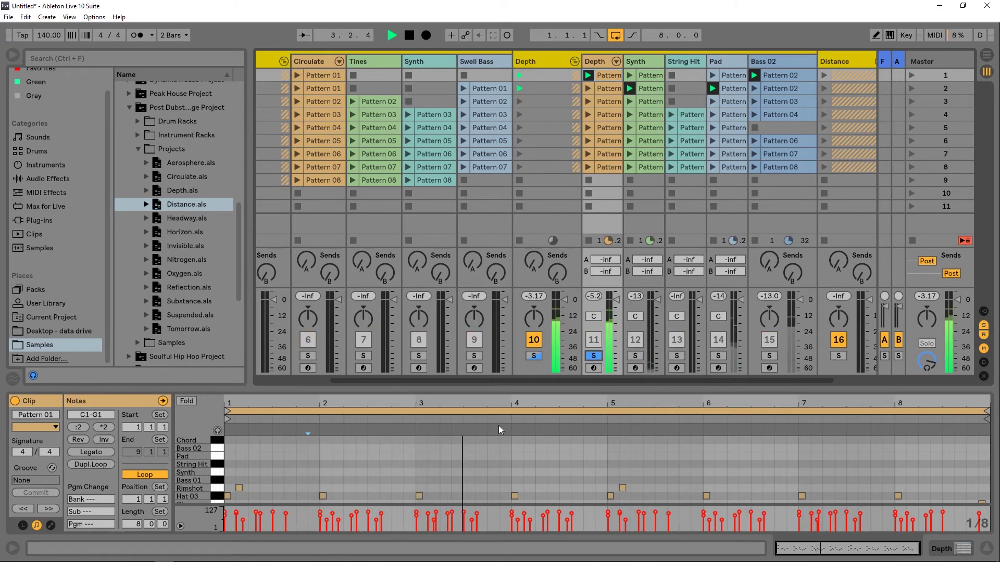
scroll(542, 464, "down", 3)
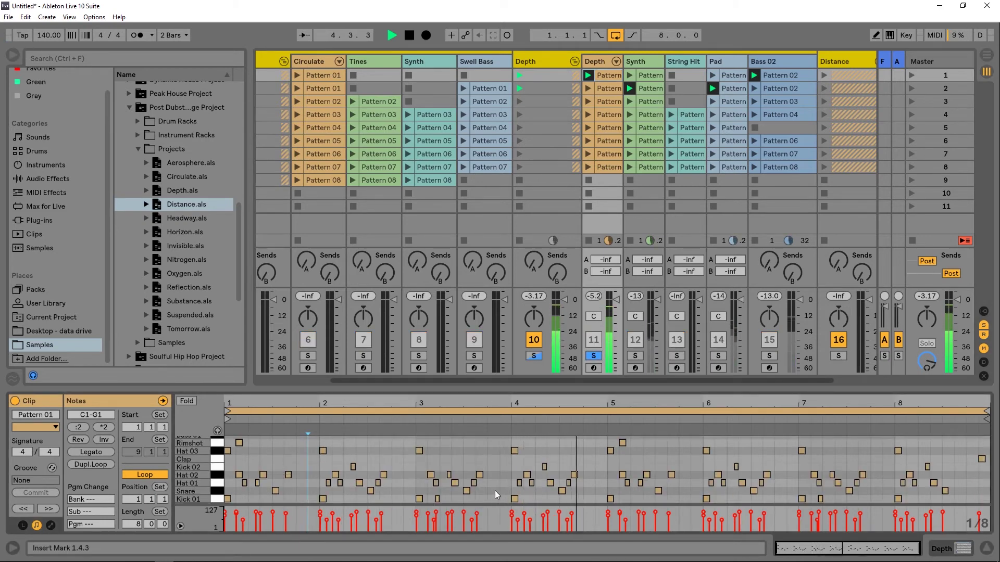
- Audition the Depth drum track's Pattern 08 in scene 8, then relaunch its Pattern 01 in scene 1
left_click(605, 163)
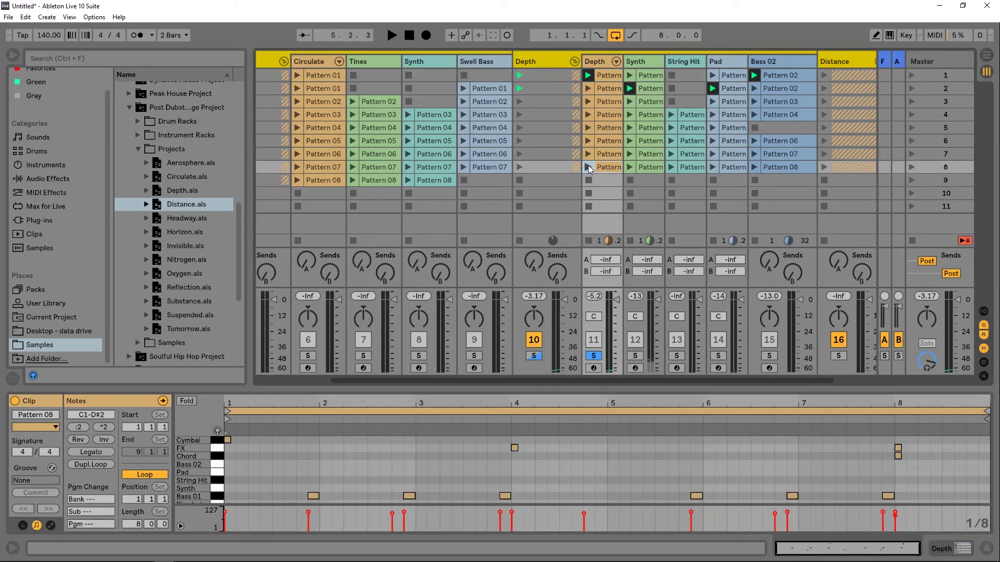
left_click(588, 166)
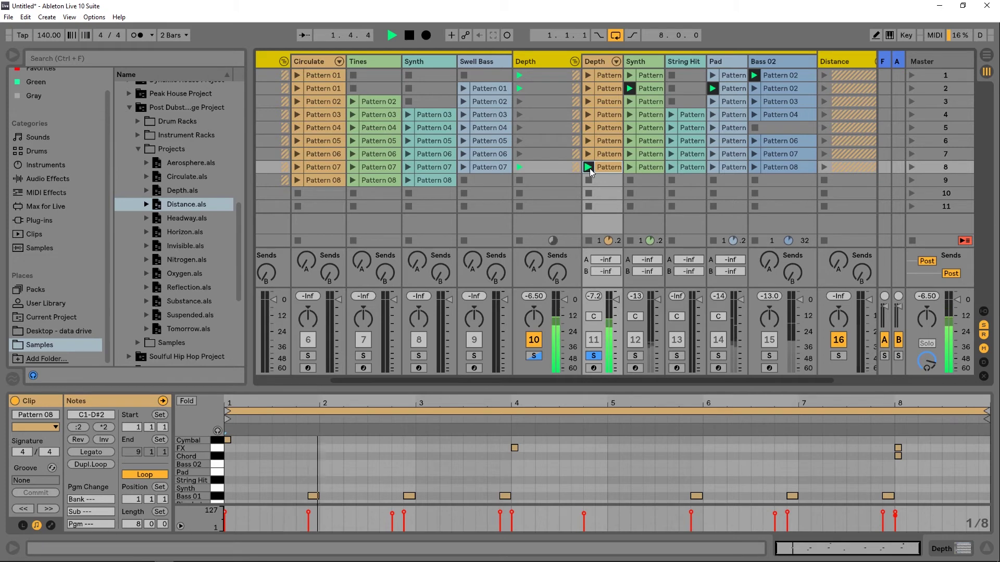
key("space")
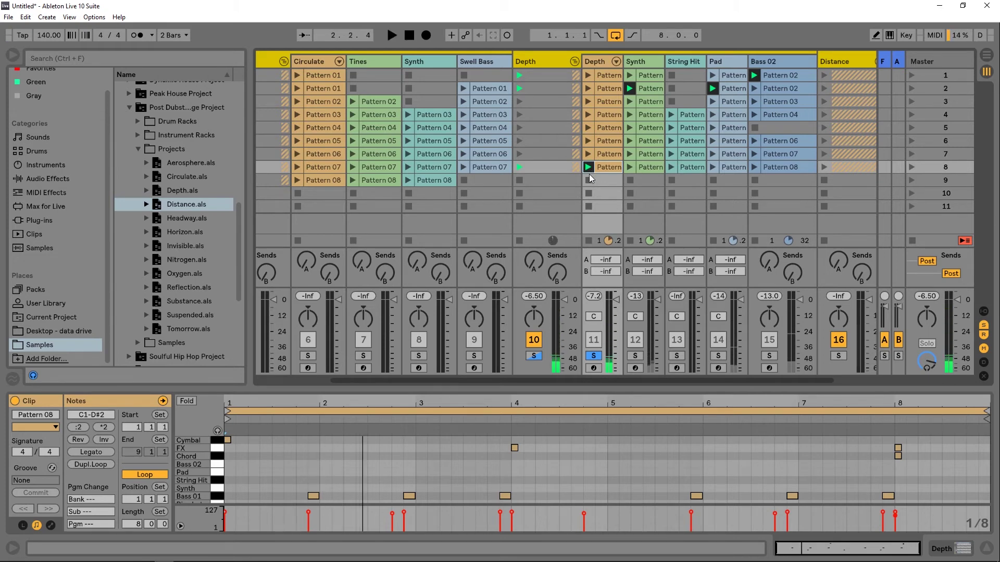
left_click(589, 75)
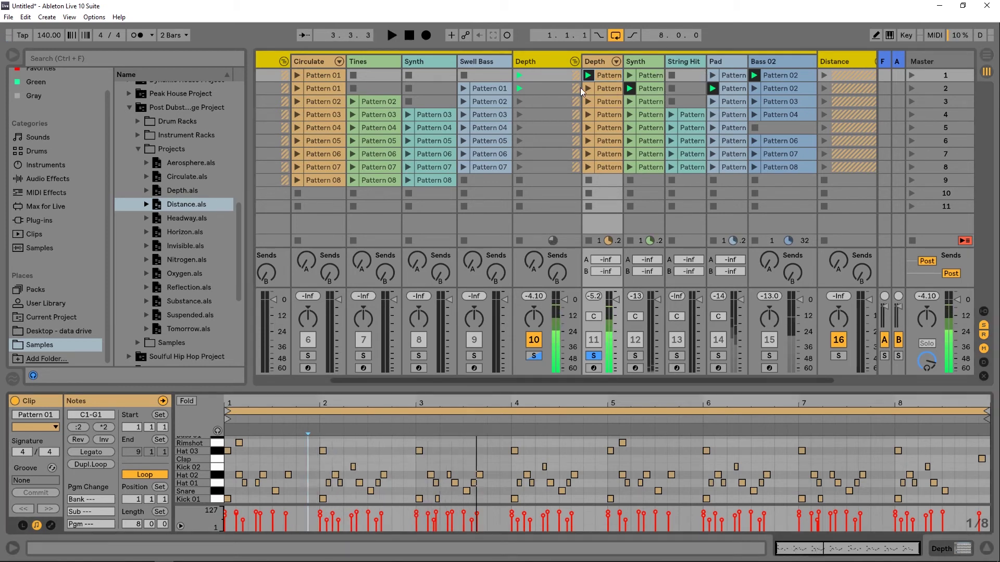
- Unsolo the Depth drum track, then solo the Pad track and delete its Pattern 01 clip from scene 1
left_click(595, 356)
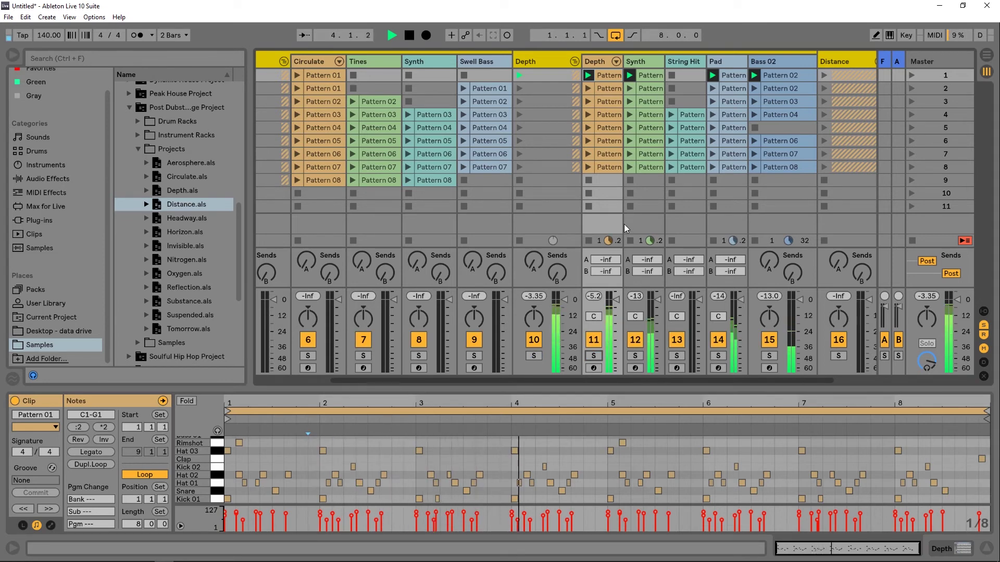
left_click(729, 75)
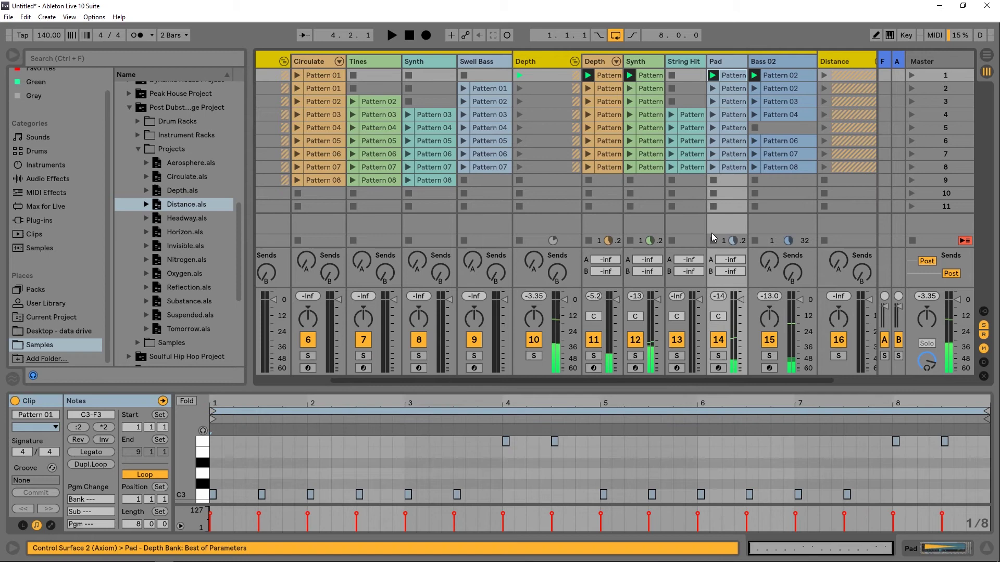
left_click(718, 356)
key("Delete")
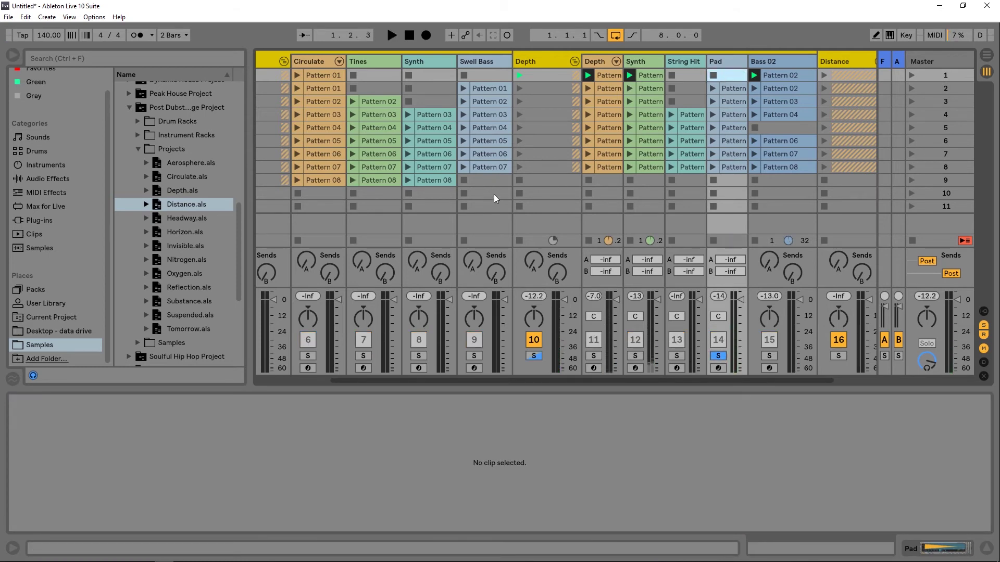
- Relaunch the Depth group's scene 1 with the Pad track unsoloed and delete the Bass 02 clip from that scene
scroll(645, 383, "left", 2)
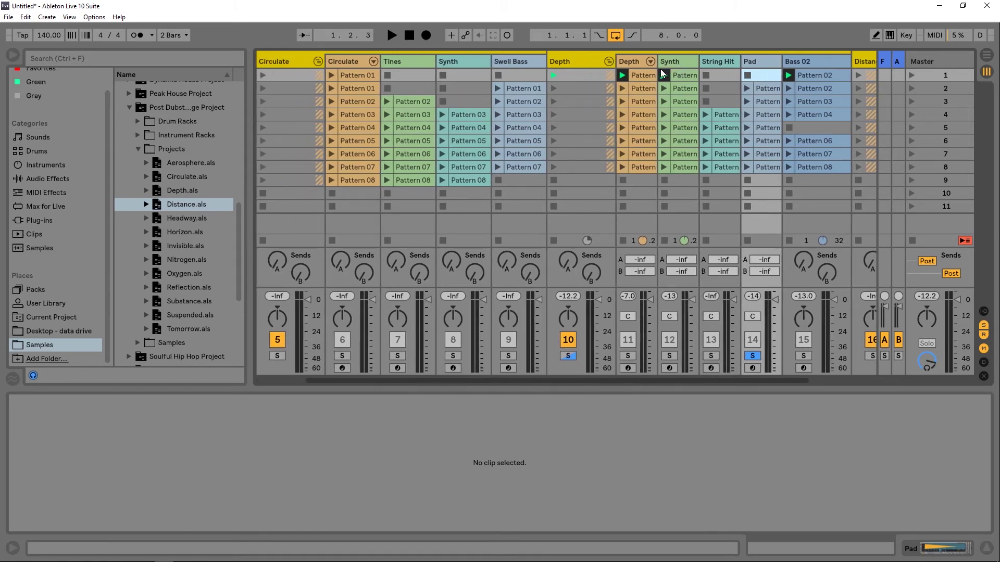
left_click(554, 75)
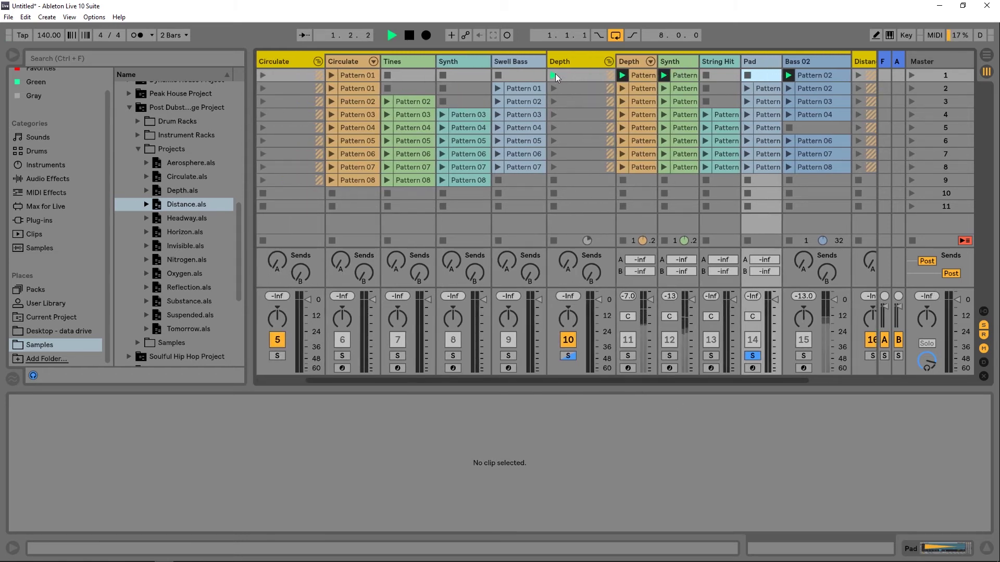
left_click(753, 355)
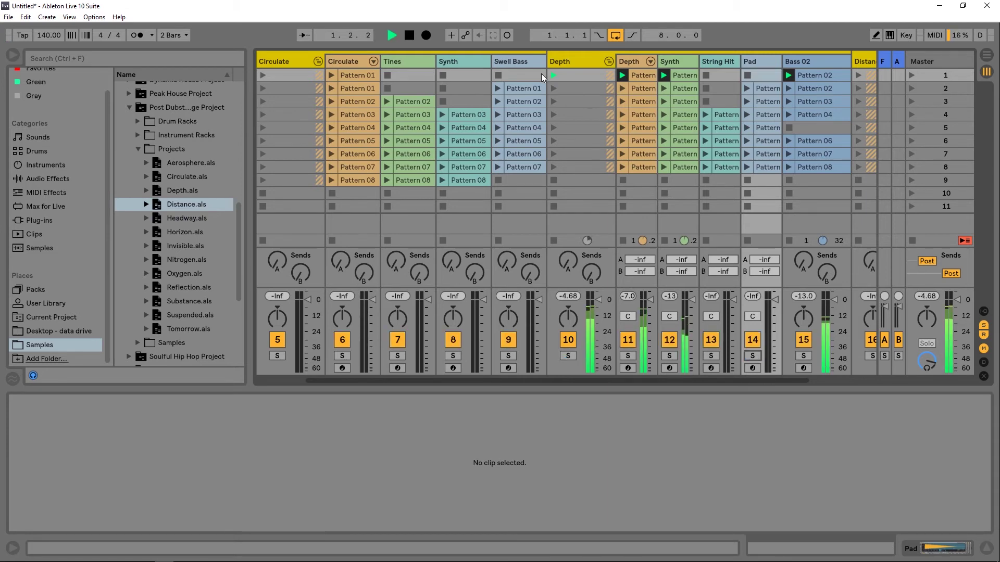
left_click(820, 76)
key("Delete")
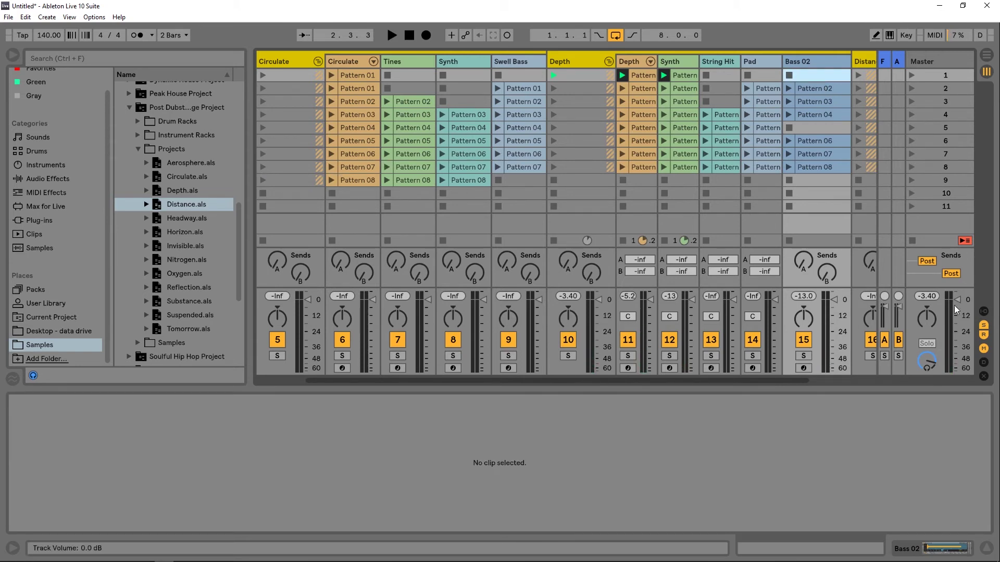
- Layer the Depth group's Synth Pattern 01 over the Circulate group's scene 8, then advance Circulate to scene 9
left_click(262, 167)
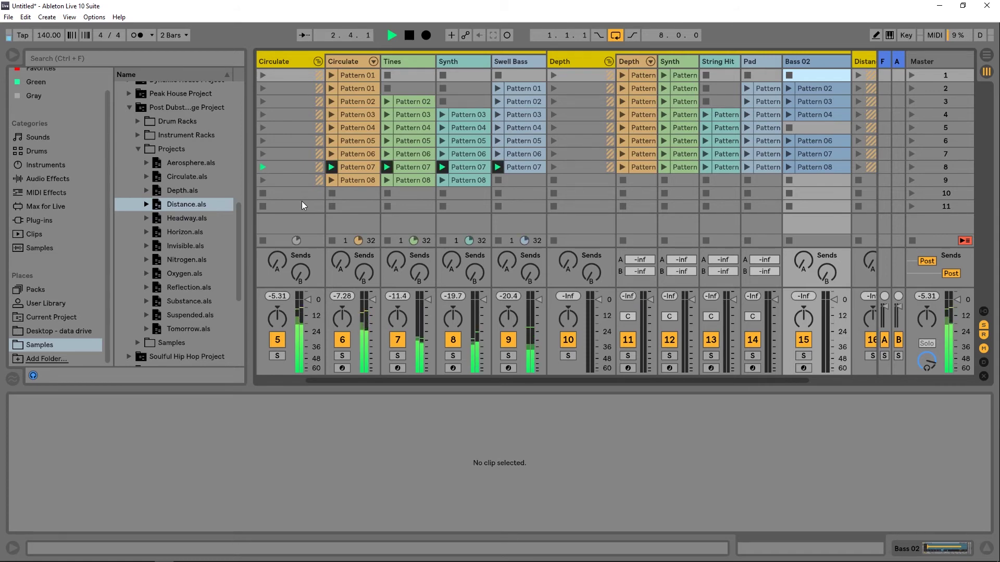
left_click(665, 75)
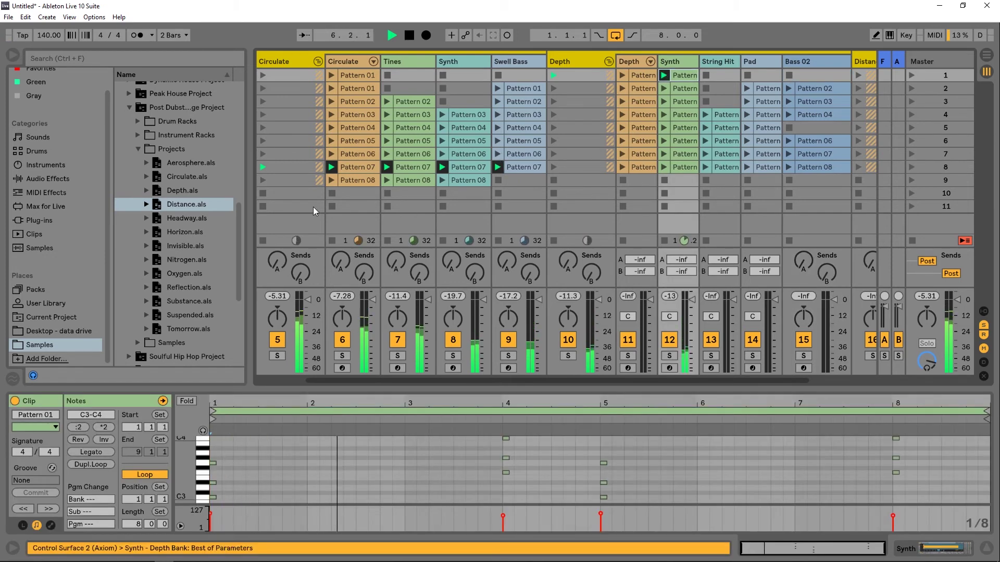
left_click(262, 180)
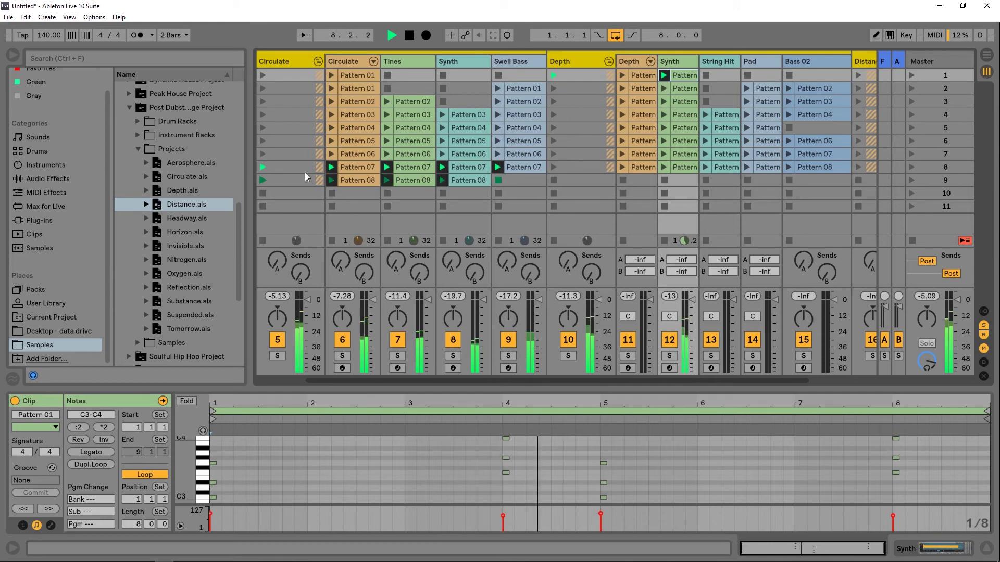
- Launch the Depth group's scenes 1 and 2 in turn while lowering the Circulate drum track's volume and stopping its clip
left_click(551, 75)
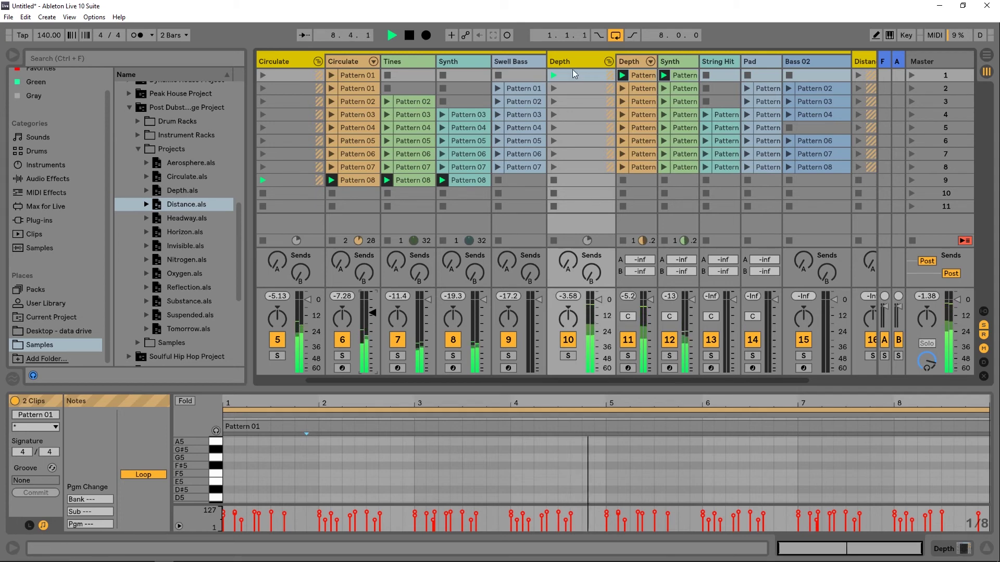
left_click(554, 88)
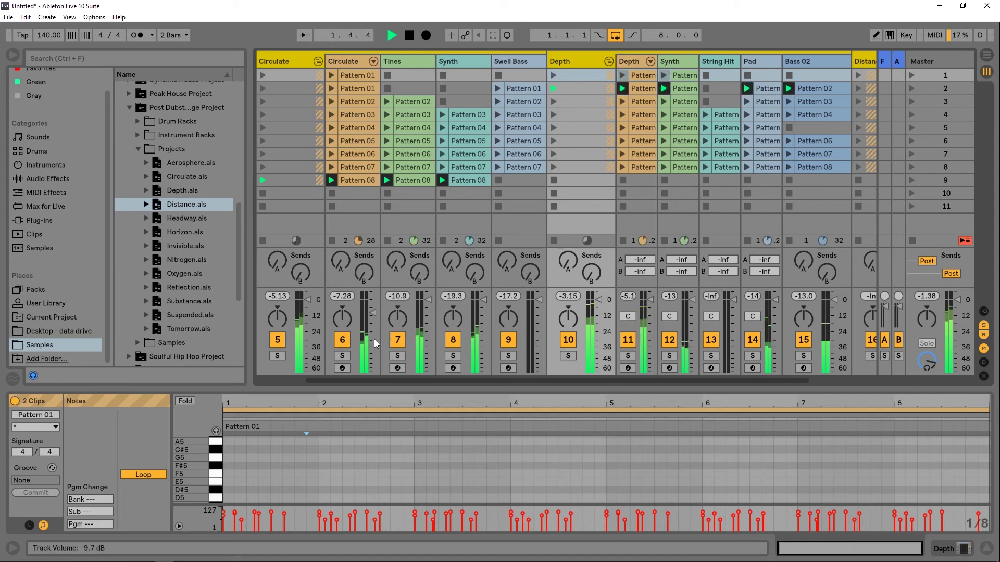
left_click_drag(373, 314, 372, 320)
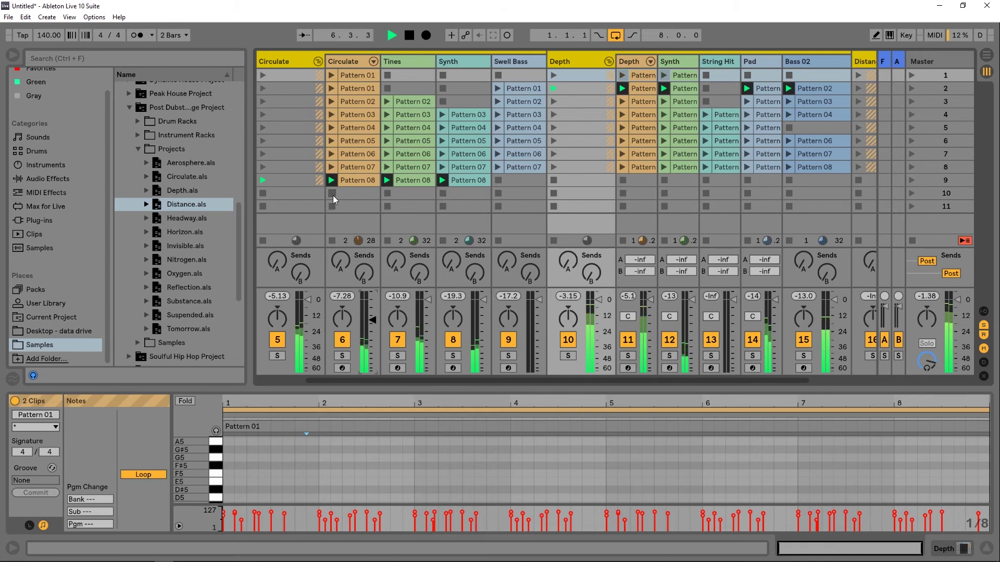
left_click(332, 194)
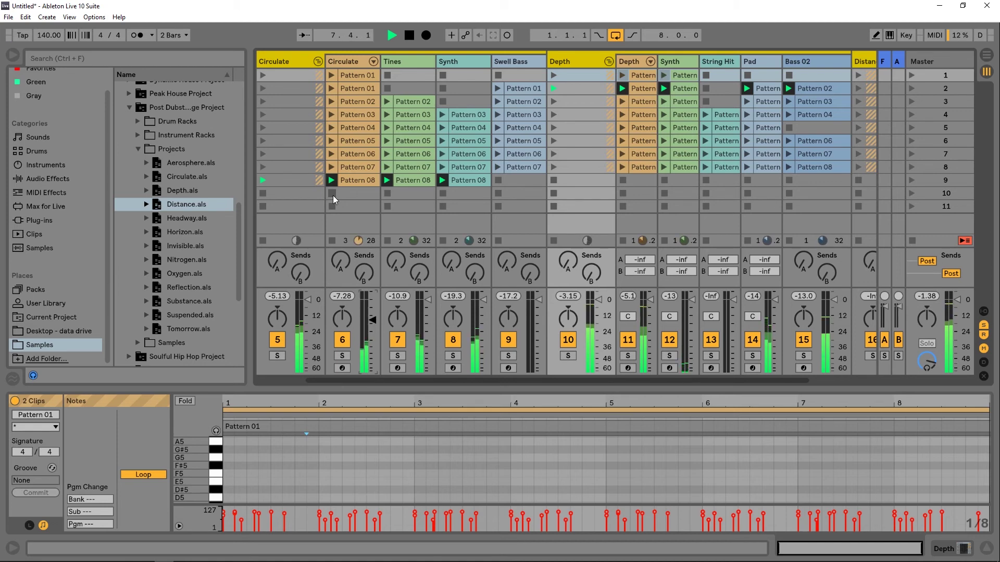
- Launch the Depth group's scene 3 and fade out Circulate's Tines track by lowering its volume and stopping its clip
left_click(553, 101)
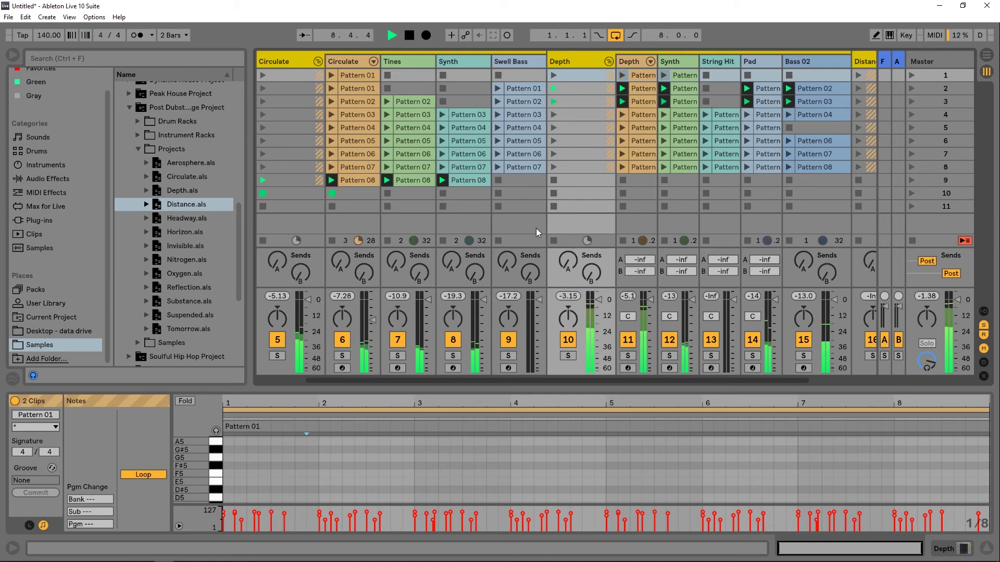
left_click_drag(429, 302, 430, 307)
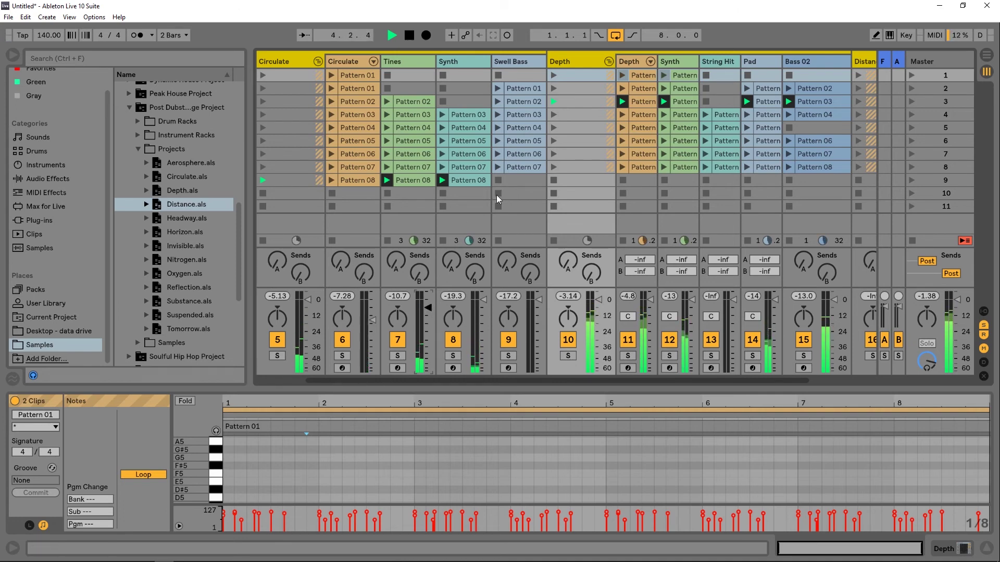
left_click(388, 194)
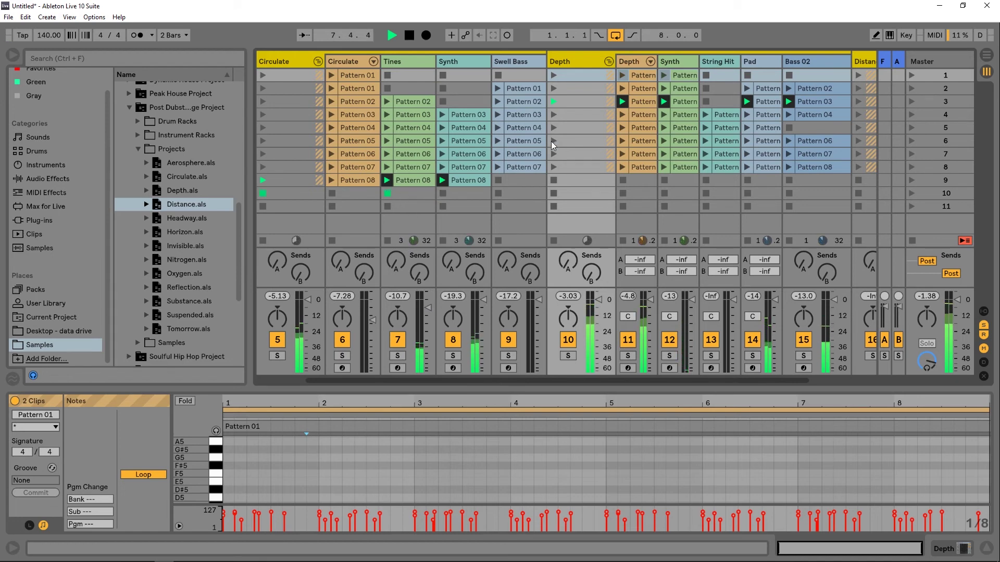
- Complete the transition by launching the Depth group's scene 4 and stopping Circulate's Synth clip, then stop playback
left_click(555, 114)
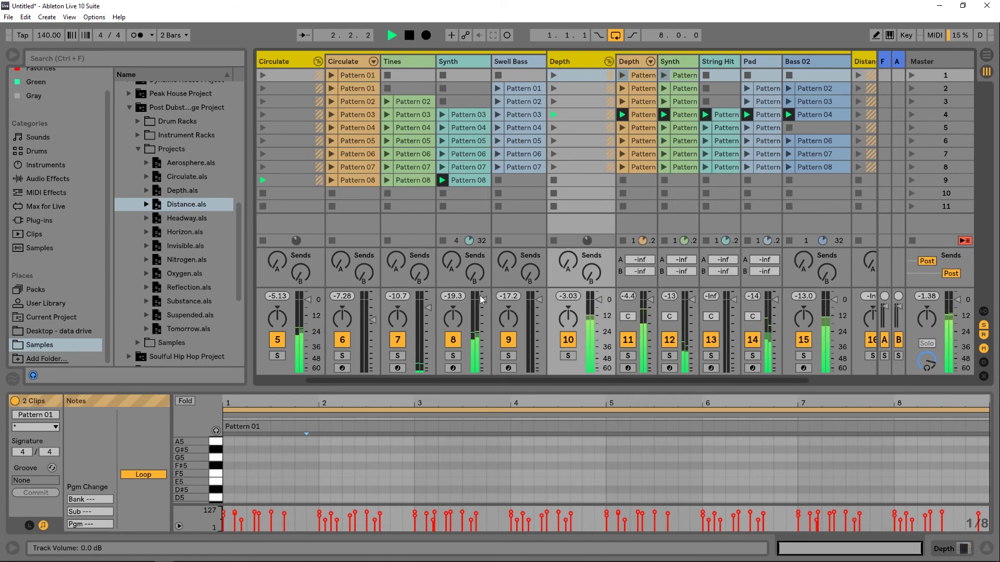
left_click(443, 195)
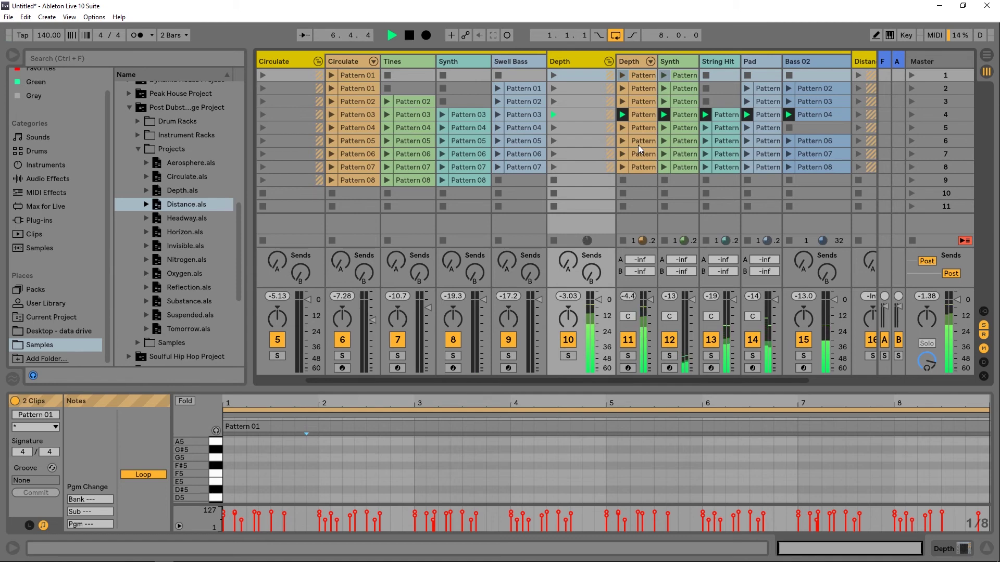
key("space")
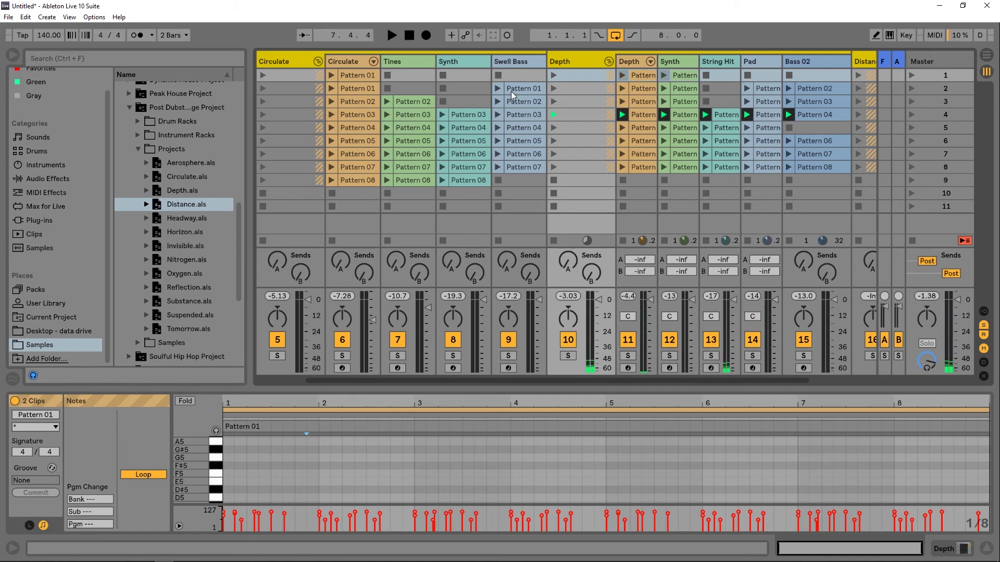
- Examine the notes of Circulate's Swell Bass Pattern 01, Synth Pattern 03, Tines Pattern 02 and drum Pattern 02 clips, folding the note view
left_click_drag(562, 382, 487, 379)
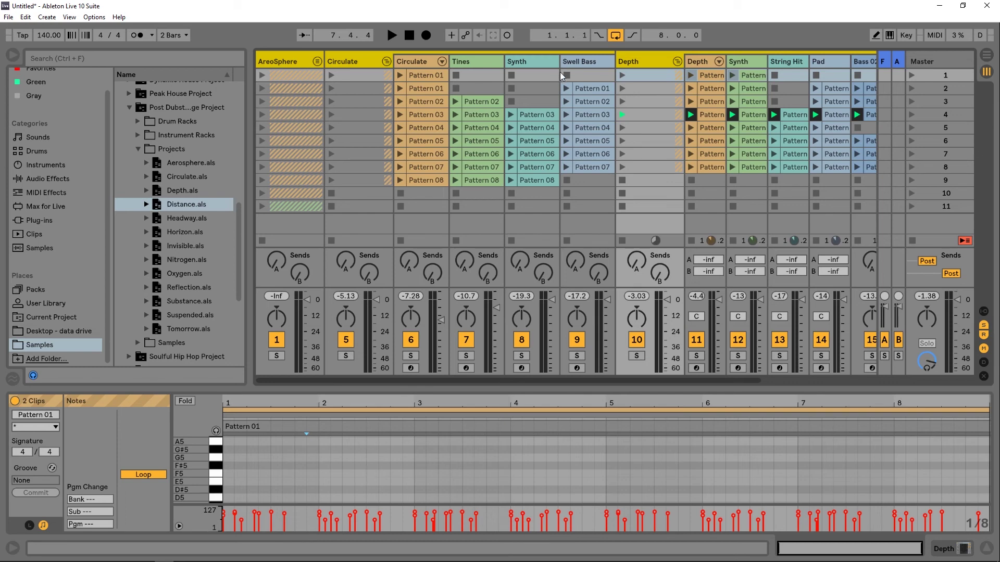
left_click(589, 89)
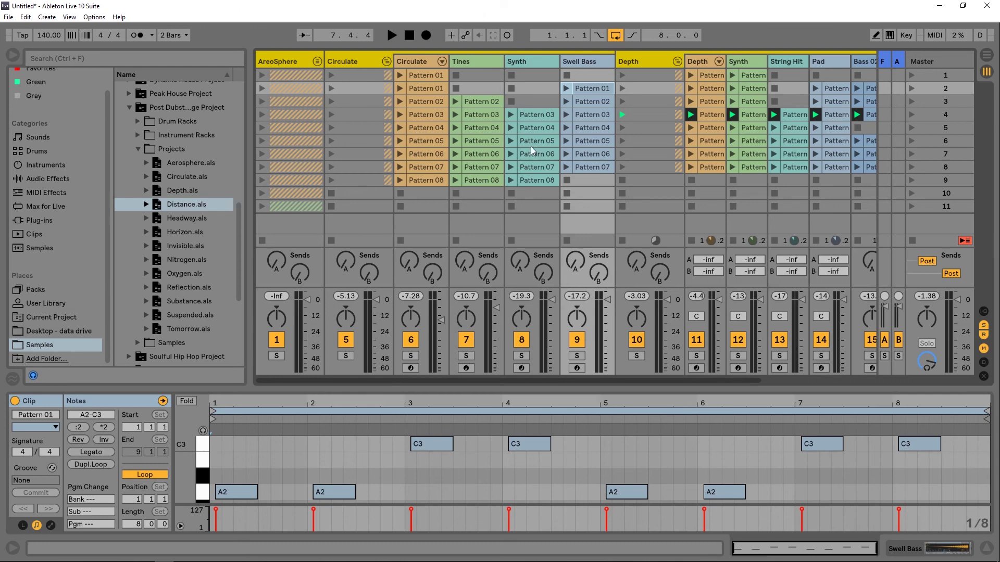
left_click(529, 113)
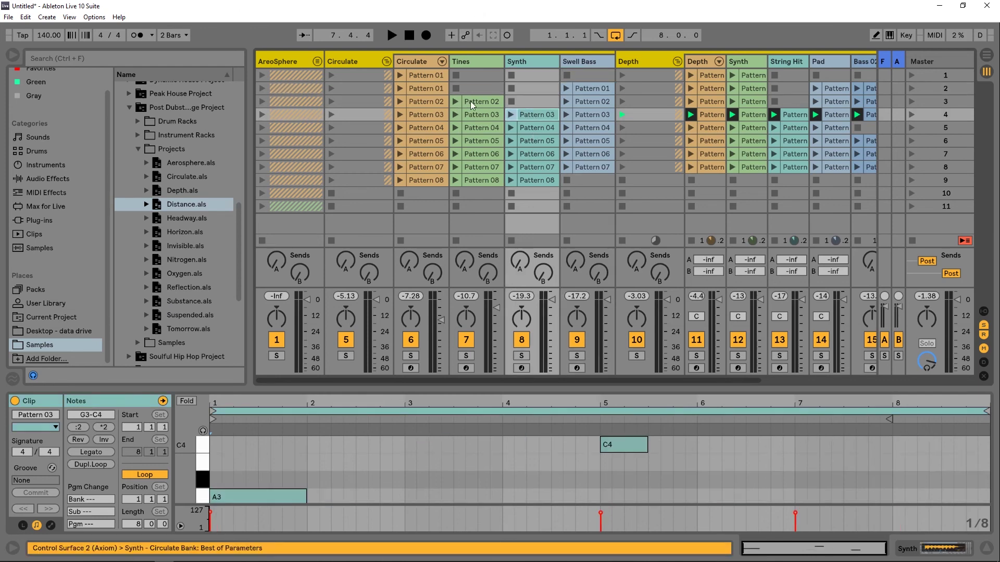
left_click(470, 101)
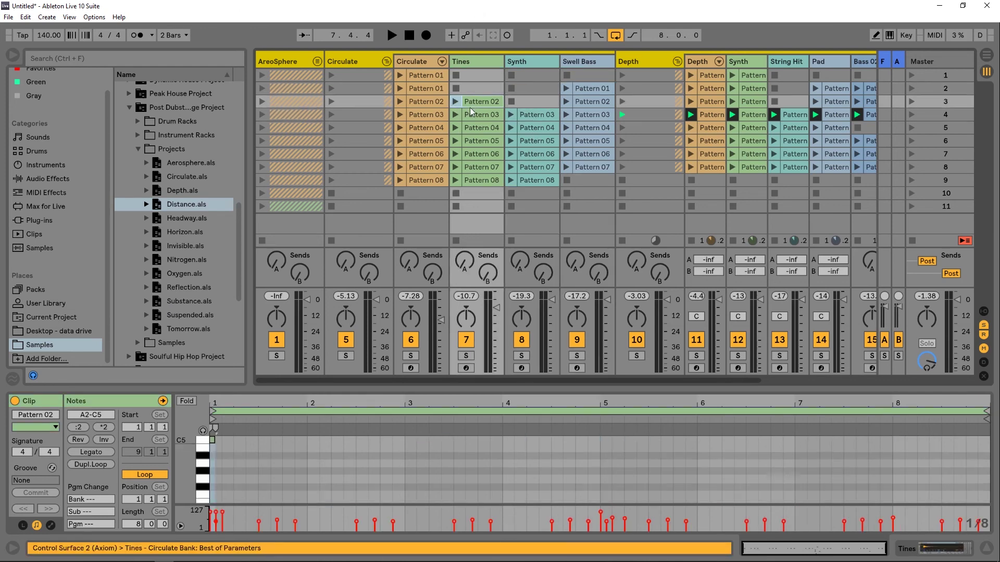
left_click(186, 402)
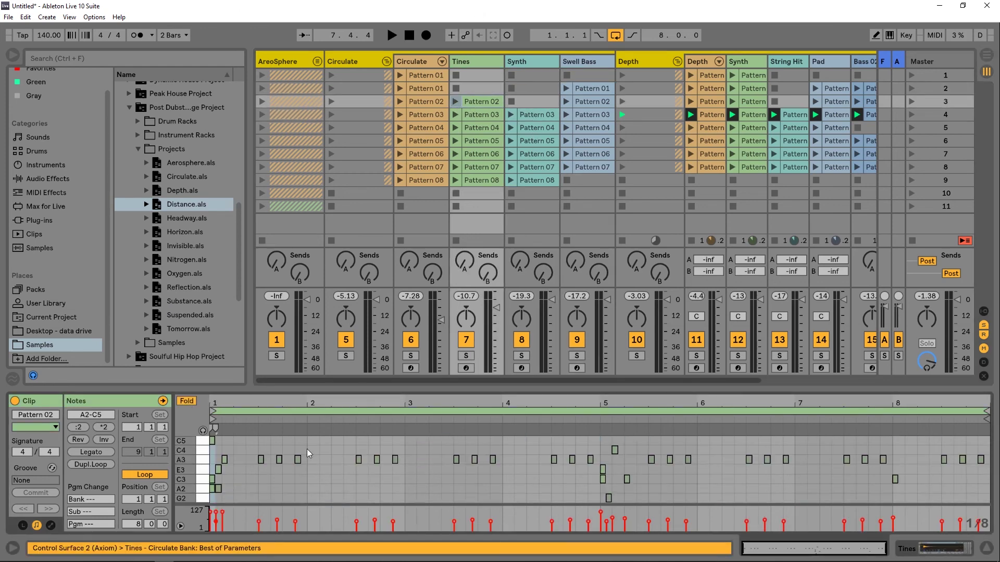
left_click(425, 103)
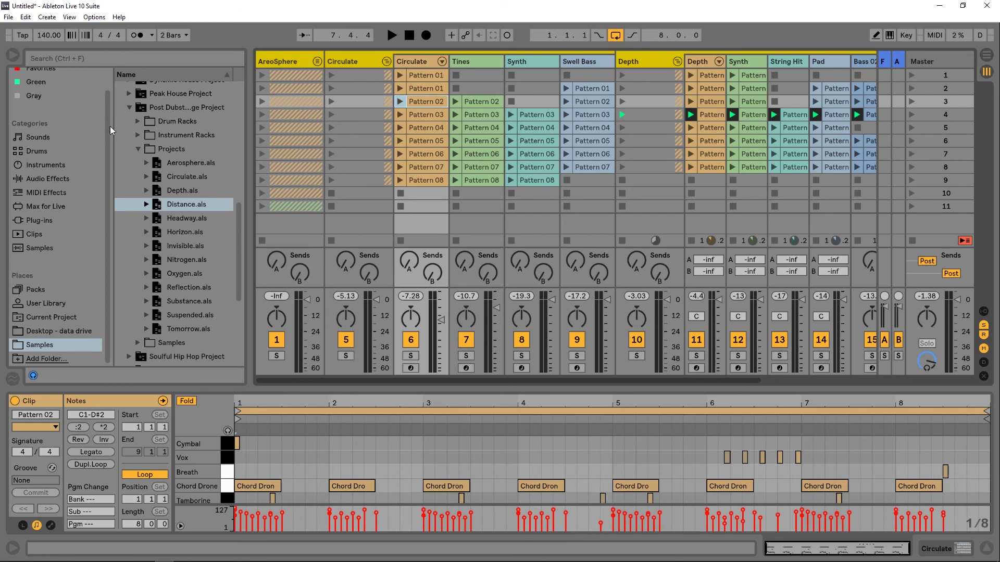
- Collapse the Post Dubstep project folder and look through the neighbouring project folders
left_click(130, 107)
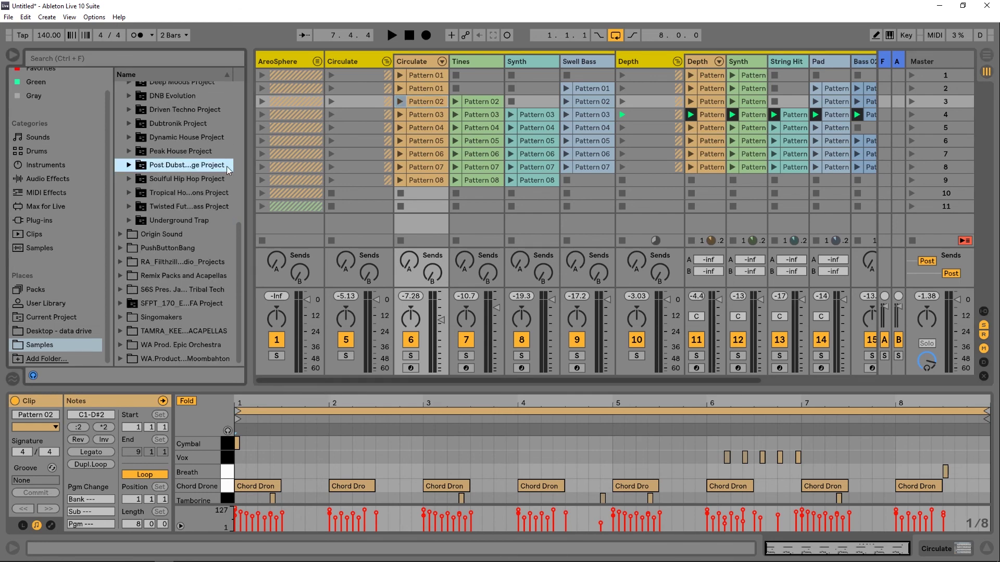
scroll(196, 196, "up", 3)
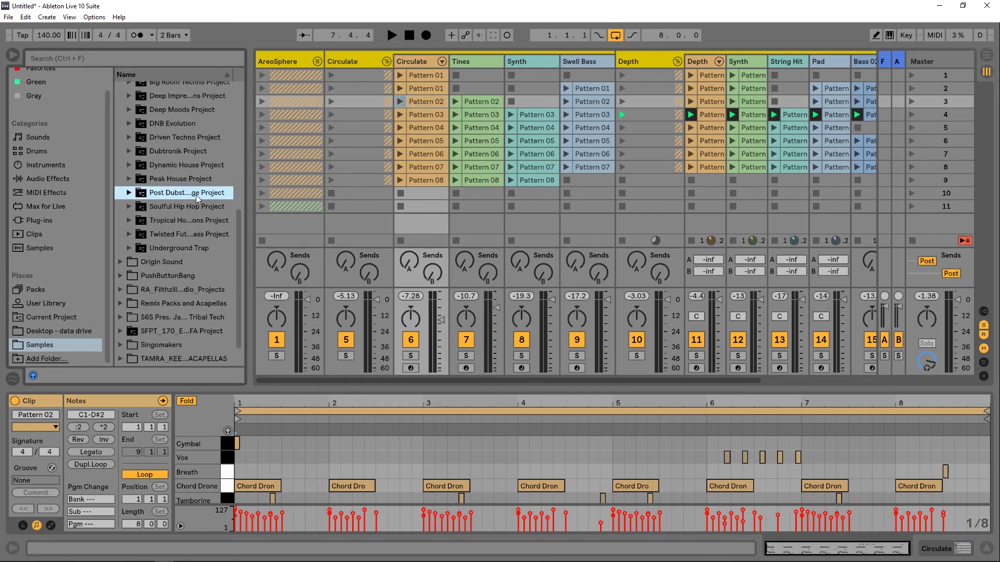